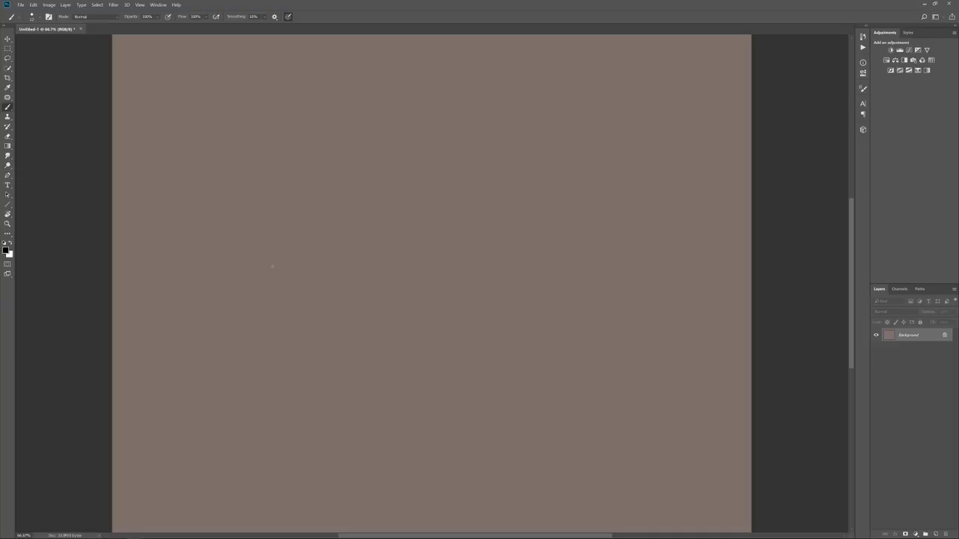
# - Show the timeline and create a video timeline for the document
pyautogui.click(161, 5)
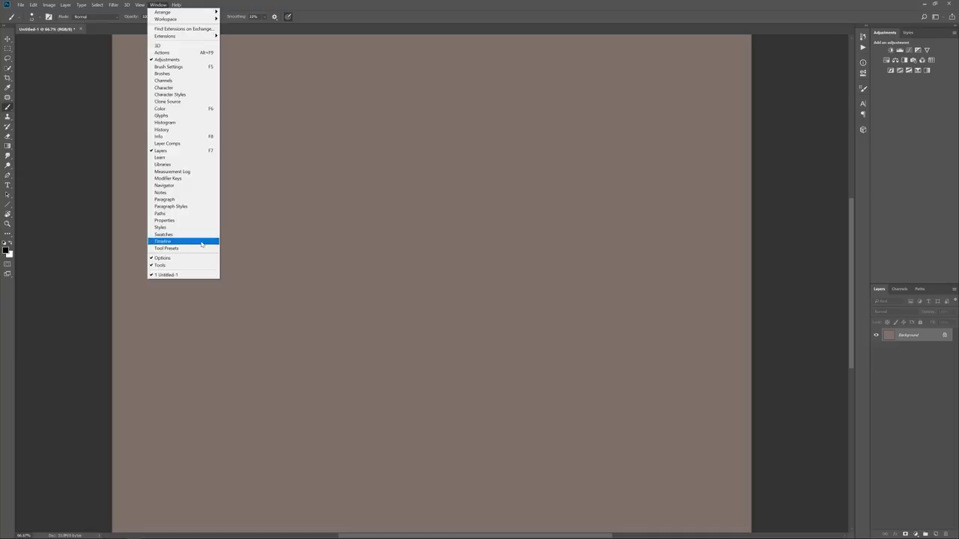
pyautogui.click(167, 242)
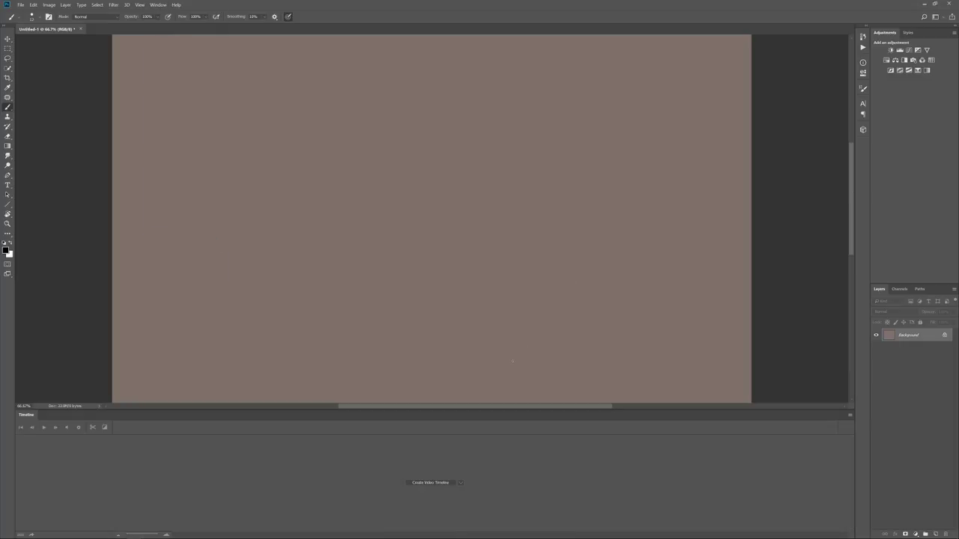
pyautogui.click(443, 485)
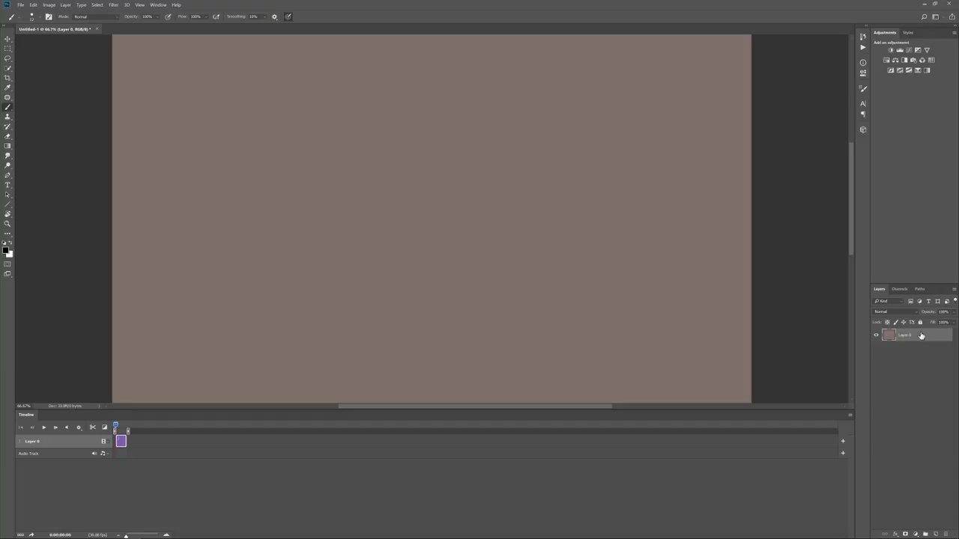
# - Add a new empty layer above the brown background and brush a freehand test scribble on it
pyautogui.click(935, 534)
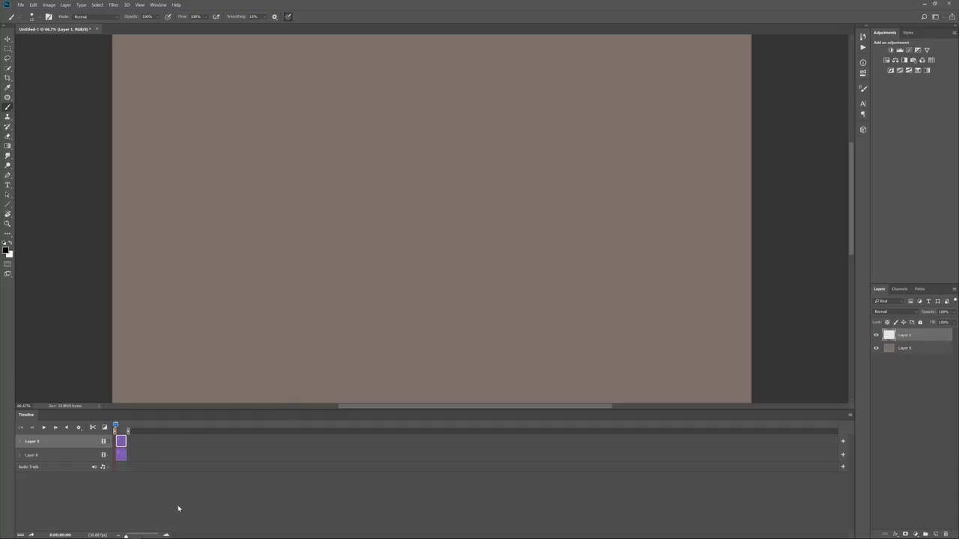
pyautogui.click(167, 535)
pyautogui.click(167, 535)
pyautogui.click(167, 535)
pyautogui.click(168, 534)
pyautogui.click(167, 535)
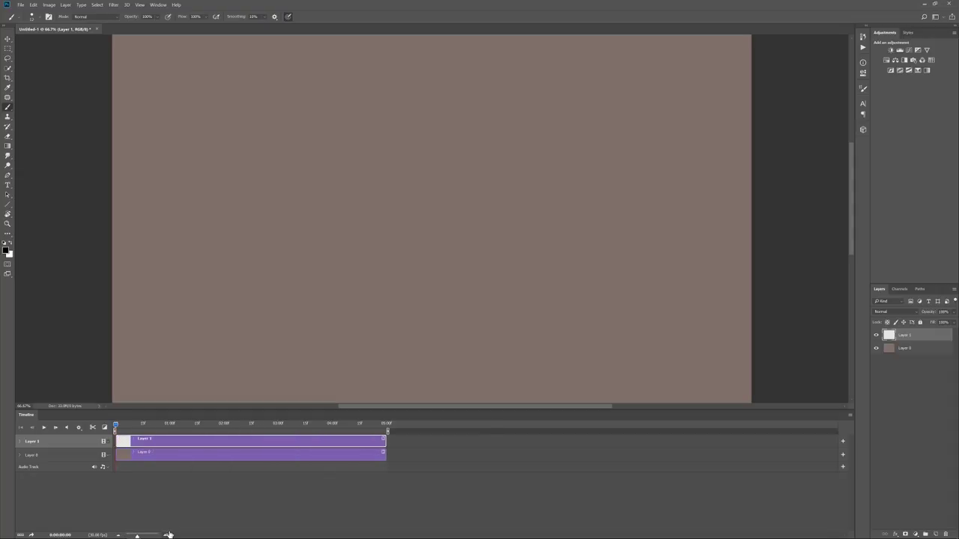
pyautogui.click(167, 534)
pyautogui.moveTo(117, 427); pyautogui.dragTo(97, 429)
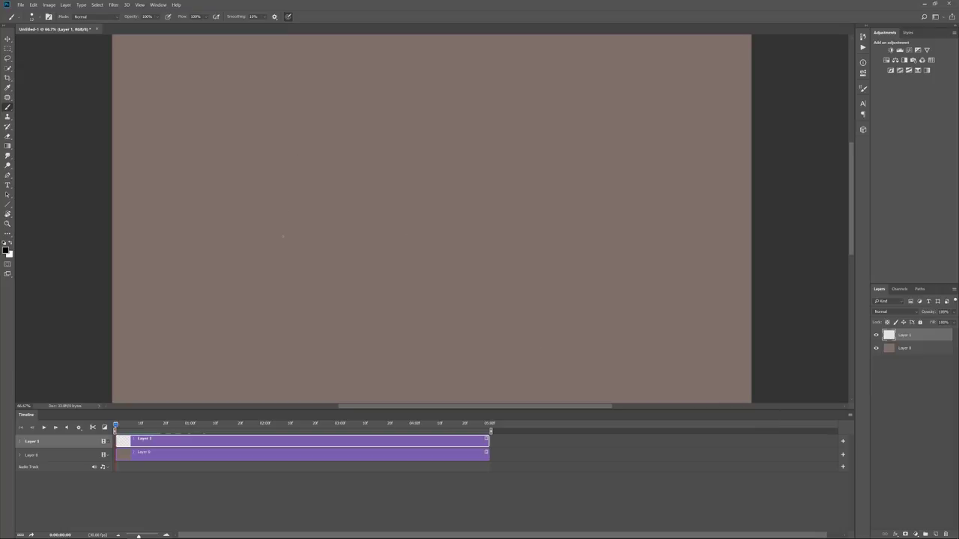
pyautogui.moveTo(310, 201); pyautogui.dragTo(353, 213)
pyautogui.moveTo(397, 189)
pyautogui.mouseDown()
pyautogui.moveTo(308, 217)
pyautogui.moveTo(358, 220)
pyautogui.mouseUp()
# - Shorten the Layer 1 clip so it ends at 0:00:02:14 on the timeline
pyautogui.moveTo(116, 426); pyautogui.dragTo(369, 426)
pyautogui.moveTo(112, 431); pyautogui.dragTo(299, 411)
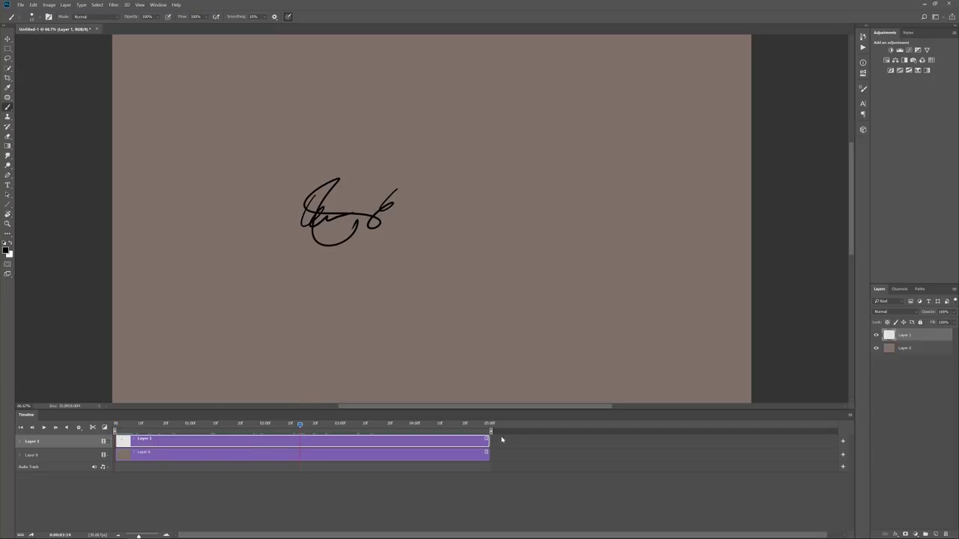
pyautogui.moveTo(488, 441)
pyautogui.mouseDown()
pyautogui.moveTo(299, 441)
pyautogui.moveTo(303, 424)
pyautogui.moveTo(287, 424)
pyautogui.moveTo(311, 425)
pyautogui.moveTo(285, 427)
pyautogui.mouseUp()
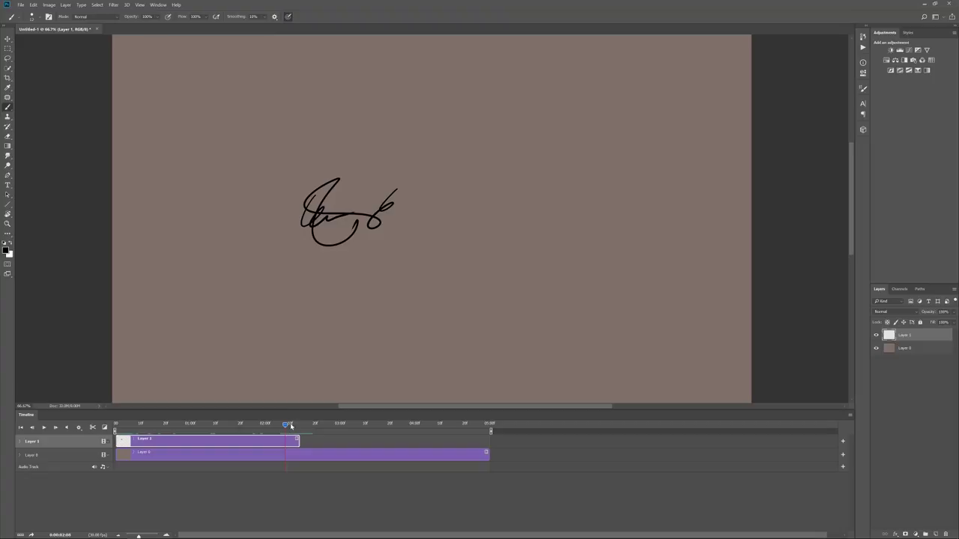
# - Add a new blank video layer and align its clip with the start of the timeline
pyautogui.click(66, 5)
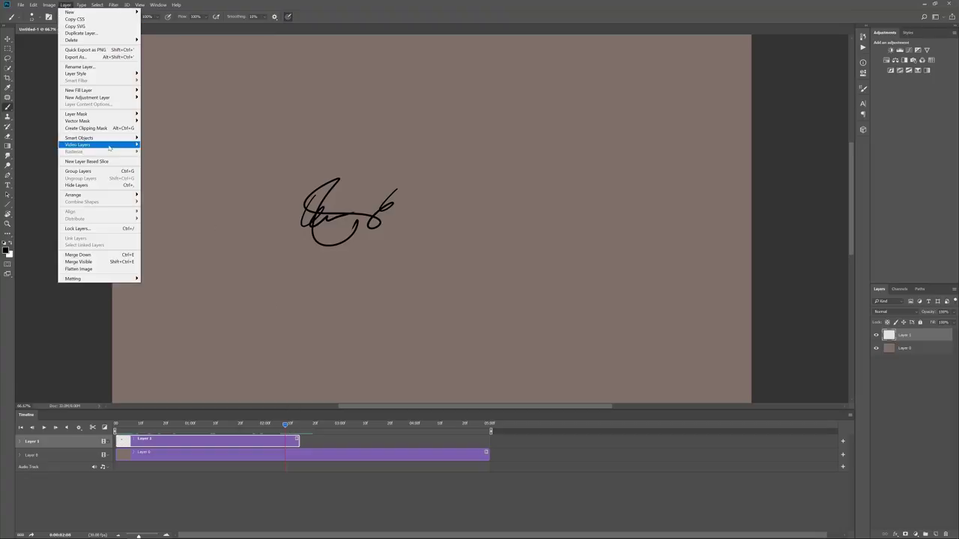
pyautogui.moveTo(111, 145)
pyautogui.click(169, 154)
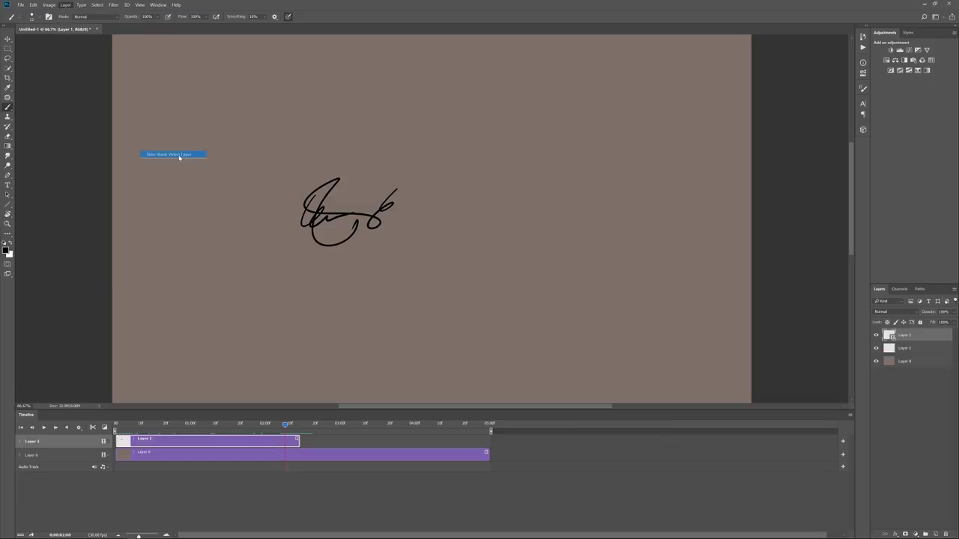
pyautogui.moveTo(365, 445); pyautogui.dragTo(193, 445)
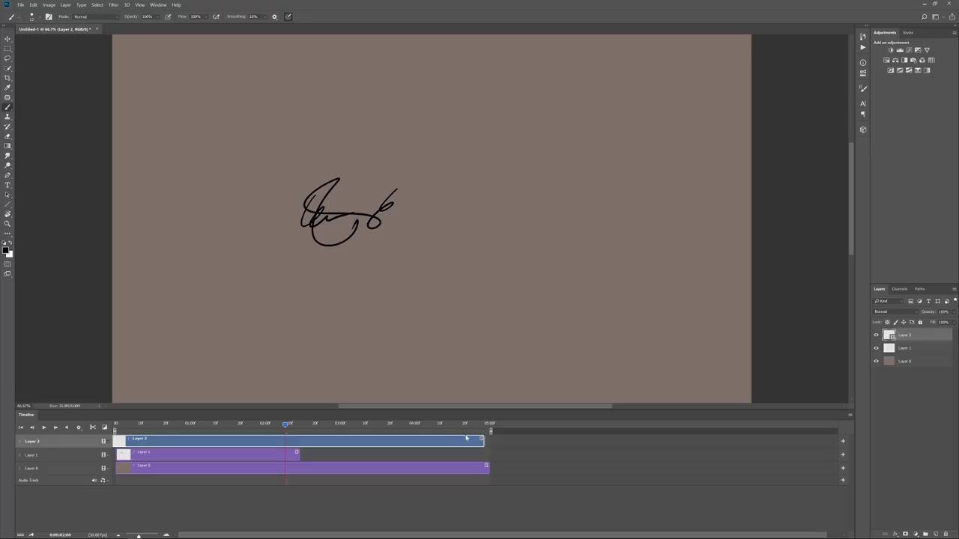
pyautogui.moveTo(129, 442); pyautogui.dragTo(131, 441)
# - Delete the Layer 1 clip with the test scribble and make the video layer active
pyautogui.click(274, 455)
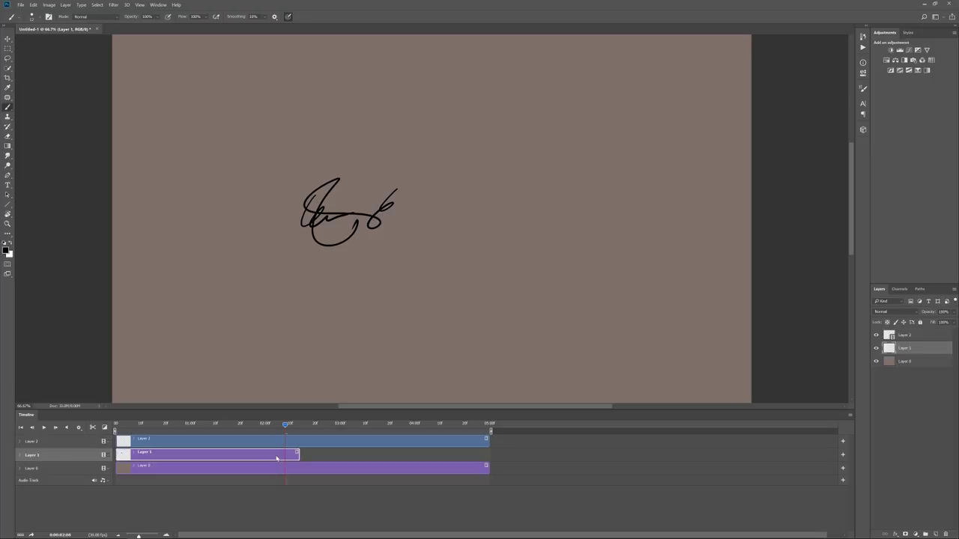
pyautogui.press('Delete')
pyautogui.click(266, 441)
# - Brush a short scribble on the video layer's first frame and shifted ones on the following frames
pyautogui.moveTo(283, 427); pyautogui.dragTo(127, 434)
pyautogui.click(113, 432)
pyautogui.moveTo(318, 186); pyautogui.dragTo(348, 200)
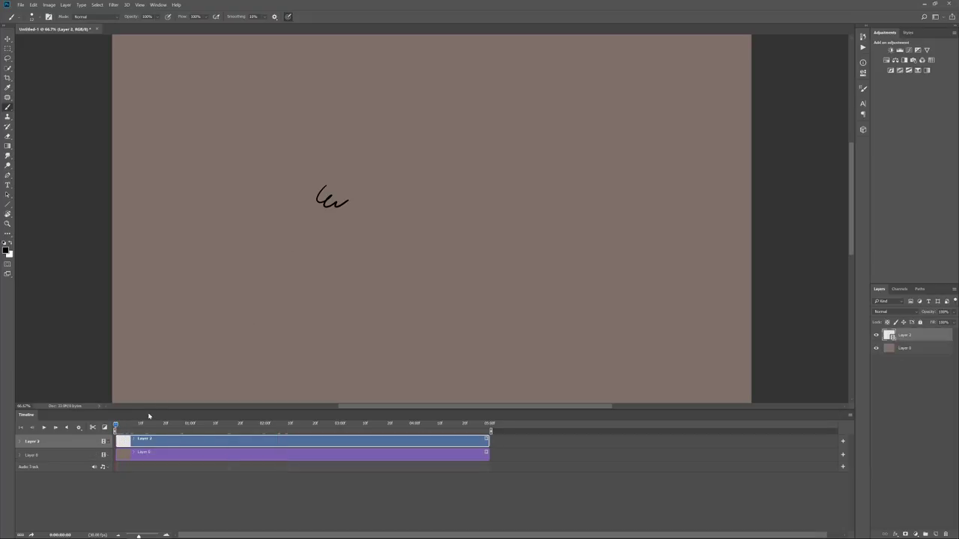
pyautogui.click(118, 425)
pyautogui.press('Left')
pyautogui.press('Right')
pyautogui.moveTo(345, 190)
pyautogui.mouseDown()
pyautogui.moveTo(364, 199)
pyautogui.moveTo(394, 180)
pyautogui.moveTo(458, 180)
pyautogui.mouseUp()
# - Step through the scribbled frames to review them and return to the first frame
pyautogui.press('Right')
pyautogui.press('Right')
pyautogui.press('Right')
pyautogui.press('Left')
pyautogui.press('Left')
pyautogui.press('Left')
pyautogui.press('Left')
pyautogui.moveTo(116, 427)
pyautogui.mouseDown()
pyautogui.moveTo(124, 425)
pyautogui.moveTo(115, 425)
pyautogui.mouseUp()
# - Enable onion skins for the timeline and review the Onion Skin Options
pyautogui.click(850, 417)
pyautogui.click(880, 354)
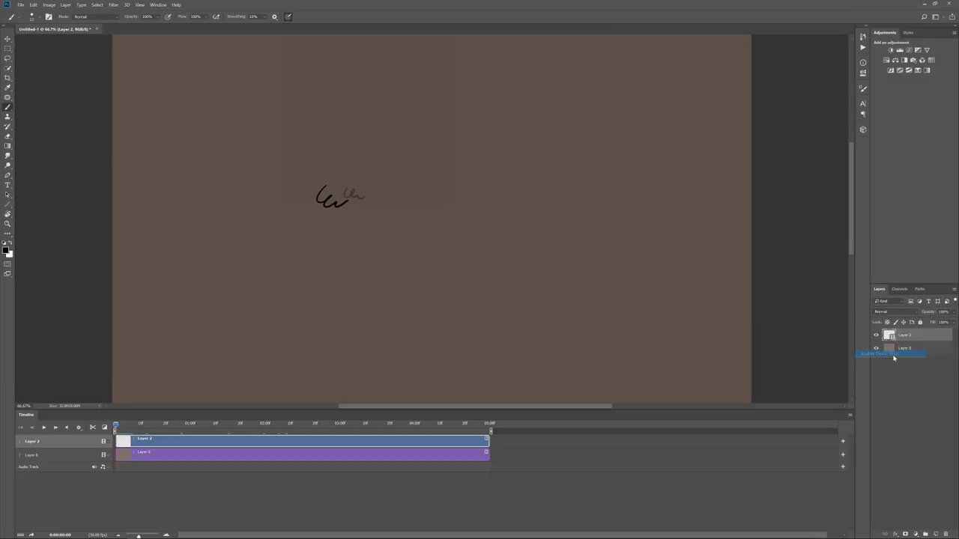
pyautogui.click(852, 414)
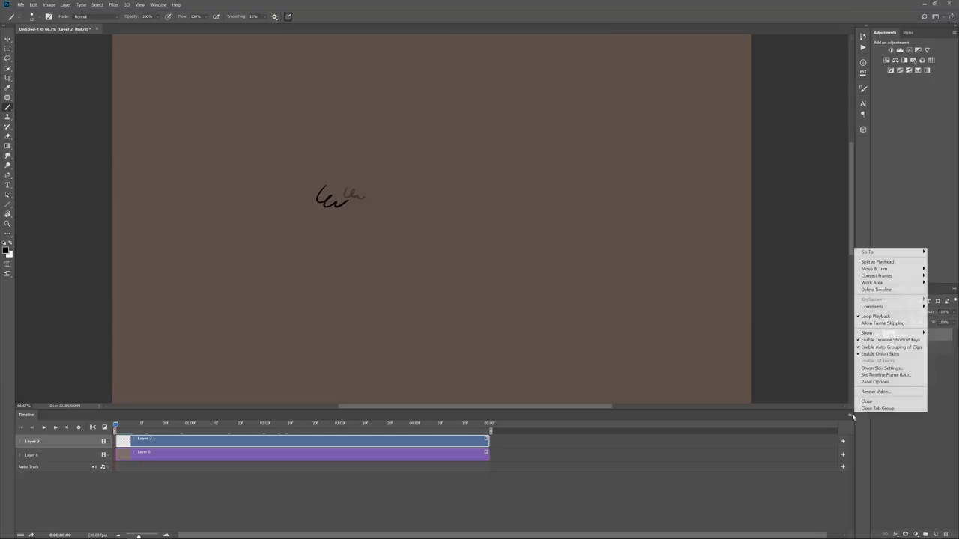
pyautogui.click(889, 369)
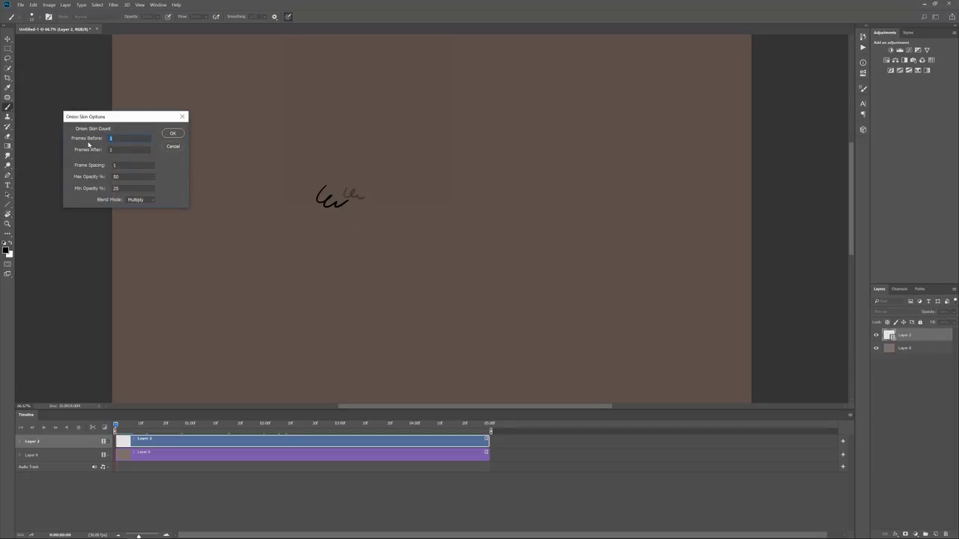
pyautogui.moveTo(114, 149); pyautogui.dragTo(92, 163)
pyautogui.write('25')
pyautogui.click(172, 133)
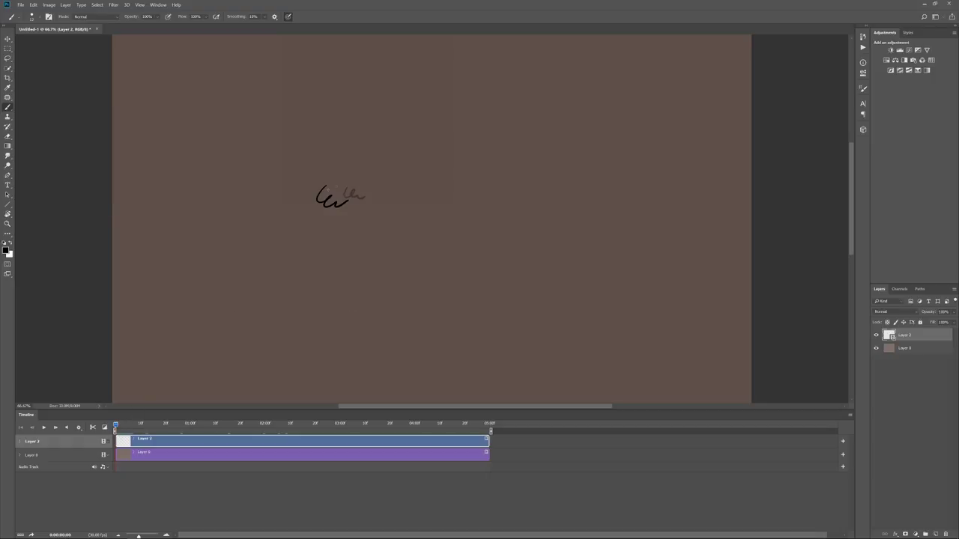
# - Continue the scribble animation with small marks on successive frames, moving them gradually toward the explosion's centre
pyautogui.press('Right')
pyautogui.press('Right')
pyautogui.press('Right')
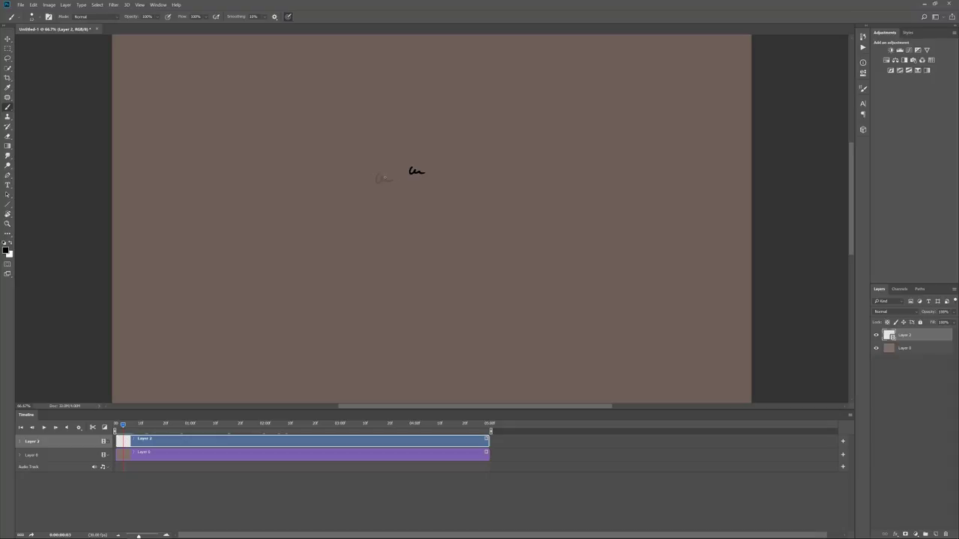
pyautogui.click(480, 194)
pyautogui.click(513, 194)
pyautogui.press('Right')
pyautogui.click(483, 154)
pyautogui.press('Right')
pyautogui.click(432, 174)
pyautogui.press('Right')
pyautogui.click(398, 189)
pyautogui.press('Right')
pyautogui.click(388, 189)
pyautogui.press('Right')
pyautogui.click(379, 189)
# - Draw small radiating burst strokes on frame 18 and larger, puffy explosion outlines around them on frame 19
pyautogui.moveTo(381, 196)
pyautogui.mouseDown()
pyautogui.moveTo(405, 166)
pyautogui.moveTo(389, 191)
pyautogui.moveTo(372, 187)
pyautogui.moveTo(374, 199)
pyautogui.moveTo(357, 202)
pyautogui.moveTo(411, 201)
pyautogui.mouseUp()
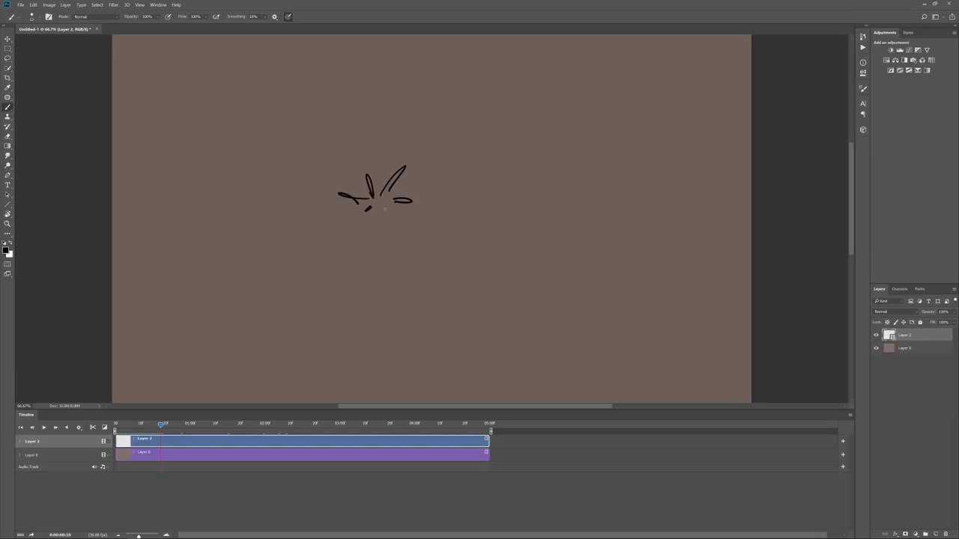
pyautogui.press('Right')
pyautogui.moveTo(387, 177)
pyautogui.mouseDown()
pyautogui.moveTo(424, 154)
pyautogui.moveTo(421, 210)
pyautogui.mouseUp()
pyautogui.moveTo(385, 148)
pyautogui.mouseDown()
pyautogui.moveTo(378, 94)
pyautogui.moveTo(314, 88)
pyautogui.moveTo(260, 159)
pyautogui.moveTo(313, 176)
pyautogui.moveTo(337, 120)
pyautogui.moveTo(377, 125)
pyautogui.moveTo(394, 150)
pyautogui.moveTo(330, 280)
pyautogui.moveTo(339, 284)
pyautogui.moveTo(337, 267)
pyautogui.moveTo(319, 264)
pyautogui.moveTo(343, 204)
pyautogui.mouseUp()
pyautogui.moveTo(366, 248)
pyautogui.mouseDown()
pyautogui.moveTo(377, 260)
pyautogui.moveTo(416, 254)
pyautogui.moveTo(367, 260)
pyautogui.mouseUp()
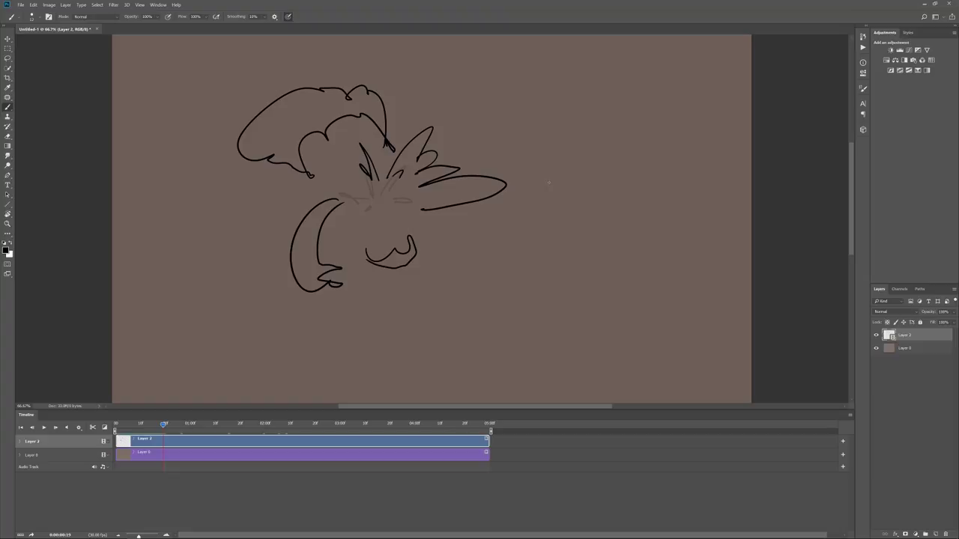
# - Draw the expanded smoke puff outlines of the explosion on frame 20, using the onion-skinned frame as a guide
pyautogui.press('Left')
pyautogui.press('Right')
pyautogui.press('Right')
pyautogui.moveTo(402, 144)
pyautogui.mouseDown()
pyautogui.moveTo(466, 92)
pyautogui.moveTo(464, 120)
pyautogui.moveTo(514, 133)
pyautogui.moveTo(520, 204)
pyautogui.moveTo(457, 225)
pyautogui.moveTo(506, 184)
pyautogui.moveTo(490, 182)
pyautogui.moveTo(504, 159)
pyautogui.moveTo(430, 196)
pyautogui.moveTo(473, 154)
pyautogui.mouseUp()
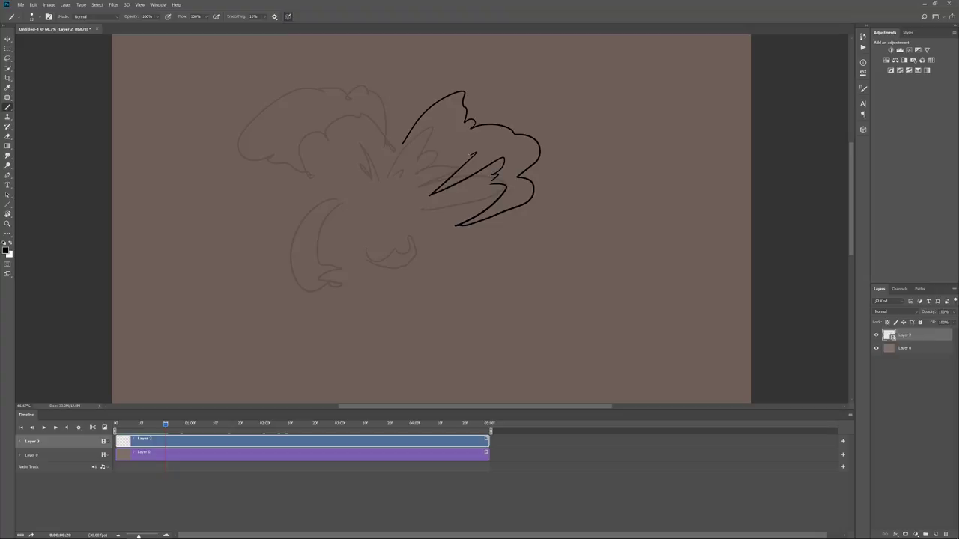
pyautogui.moveTo(407, 140); pyautogui.dragTo(457, 133)
pyautogui.moveTo(390, 131)
pyautogui.mouseDown()
pyautogui.moveTo(354, 75)
pyautogui.moveTo(293, 72)
pyautogui.moveTo(257, 135)
pyautogui.moveTo(257, 174)
pyautogui.moveTo(298, 182)
pyautogui.moveTo(283, 155)
pyautogui.moveTo(291, 144)
pyautogui.moveTo(341, 172)
pyautogui.mouseUp()
pyautogui.moveTo(313, 110)
pyautogui.mouseDown()
pyautogui.moveTo(352, 104)
pyautogui.moveTo(374, 133)
pyautogui.mouseUp()
pyautogui.moveTo(303, 231)
pyautogui.mouseDown()
pyautogui.moveTo(331, 306)
pyautogui.moveTo(359, 286)
pyautogui.moveTo(328, 288)
pyautogui.moveTo(318, 274)
pyautogui.moveTo(330, 212)
pyautogui.mouseUp()
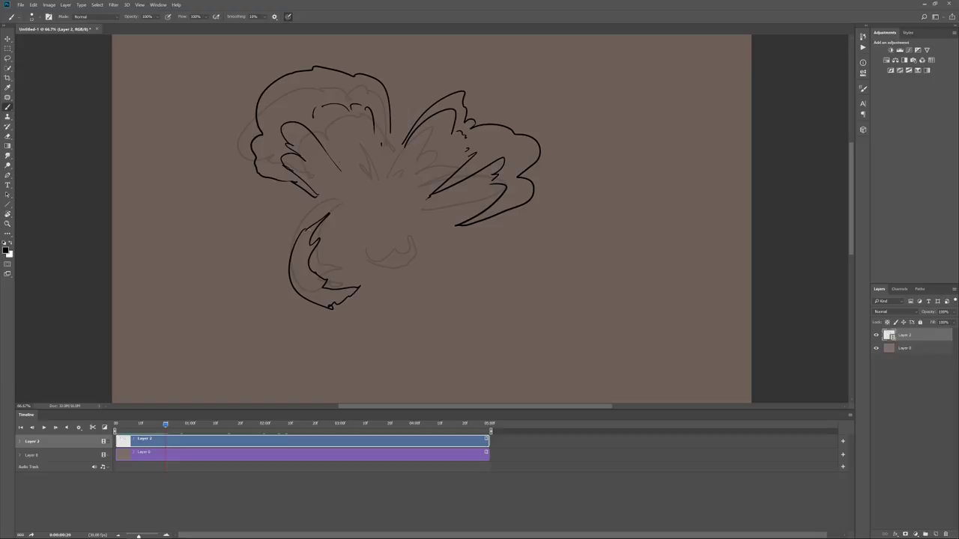
pyautogui.moveTo(390, 272)
pyautogui.mouseDown()
pyautogui.moveTo(429, 268)
pyautogui.moveTo(422, 251)
pyautogui.moveTo(384, 270)
pyautogui.mouseUp()
# - Flip back and forth between frames 18 and 21 to check the explosion's motion
pyautogui.press('Left')
pyautogui.press('Right')
pyautogui.press('Right')
pyautogui.press('Left')
pyautogui.press('Left')
pyautogui.press('Left')
pyautogui.press('Right')
pyautogui.press('Right')
pyautogui.press('Right')
pyautogui.press('Left')
pyautogui.press('Left')
# - Draw the hollowed smoke puffs on frame 21, placed slightly farther out than on the previous frame
pyautogui.press('Right')
pyautogui.press('Right')
pyautogui.moveTo(431, 101)
pyautogui.mouseDown()
pyautogui.moveTo(479, 78)
pyautogui.moveTo(491, 102)
pyautogui.mouseUp()
pyautogui.moveTo(429, 108)
pyautogui.mouseDown()
pyautogui.moveTo(475, 107)
pyautogui.moveTo(464, 146)
pyautogui.moveTo(551, 144)
pyautogui.moveTo(559, 162)
pyautogui.moveTo(548, 193)
pyautogui.moveTo(524, 216)
pyautogui.moveTo(477, 222)
pyautogui.moveTo(524, 189)
pyautogui.mouseUp()
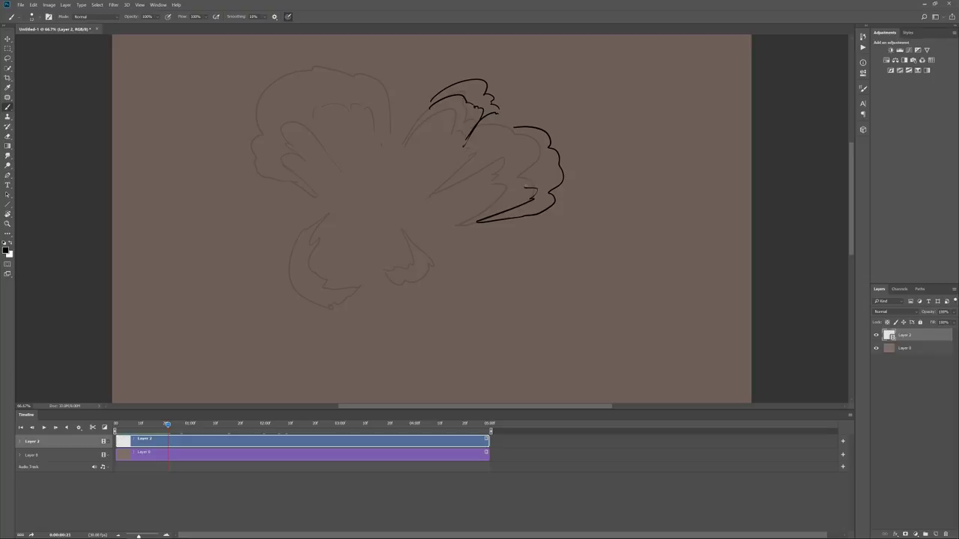
pyautogui.moveTo(480, 144)
pyautogui.mouseDown()
pyautogui.moveTo(515, 129)
pyautogui.moveTo(538, 138)
pyautogui.moveTo(540, 162)
pyautogui.moveTo(514, 180)
pyautogui.mouseUp()
pyautogui.moveTo(391, 94)
pyautogui.mouseDown()
pyautogui.moveTo(349, 60)
pyautogui.moveTo(319, 55)
pyautogui.moveTo(294, 66)
pyautogui.moveTo(298, 120)
pyautogui.moveTo(300, 75)
pyautogui.moveTo(369, 81)
pyautogui.moveTo(380, 123)
pyautogui.moveTo(389, 94)
pyautogui.mouseUp()
pyautogui.moveTo(265, 120)
pyautogui.mouseDown()
pyautogui.moveTo(251, 177)
pyautogui.moveTo(300, 176)
pyautogui.moveTo(262, 138)
pyautogui.mouseUp()
pyautogui.moveTo(288, 258)
pyautogui.mouseDown()
pyautogui.moveTo(292, 297)
pyautogui.moveTo(344, 303)
pyautogui.moveTo(360, 263)
pyautogui.moveTo(322, 294)
pyautogui.moveTo(295, 266)
pyautogui.moveTo(313, 220)
pyautogui.mouseUp()
pyautogui.moveTo(402, 275)
pyautogui.mouseDown()
pyautogui.moveTo(431, 274)
pyautogui.moveTo(412, 235)
pyautogui.moveTo(418, 278)
pyautogui.mouseUp()
# - Add small strokes at the explosion's centre on frame 20 and compare the neighbouring frames
pyautogui.press('Left')
pyautogui.press('Right')
pyautogui.press('Left')
pyautogui.press('Left')
pyautogui.press('Right')
pyautogui.moveTo(386, 198)
pyautogui.mouseDown()
pyautogui.moveTo(393, 185)
pyautogui.moveTo(394, 199)
pyautogui.moveTo(368, 188)
pyautogui.mouseUp()
pyautogui.press('Left')
pyautogui.press('Right')
pyautogui.press('Right')
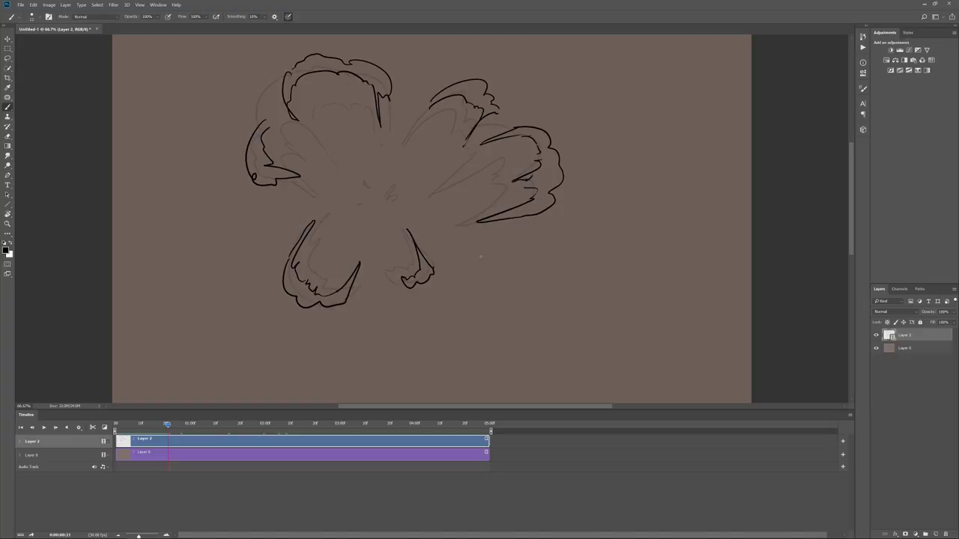
# - Draw the thinner, separating smoke puffs around the explosion's outer edge on frame 22
pyautogui.press('Right')
pyautogui.moveTo(287, 260)
pyautogui.mouseDown()
pyautogui.moveTo(289, 306)
pyautogui.moveTo(318, 311)
pyautogui.moveTo(337, 309)
pyautogui.moveTo(355, 271)
pyautogui.moveTo(334, 302)
pyautogui.moveTo(288, 294)
pyautogui.moveTo(283, 268)
pyautogui.mouseUp()
pyautogui.moveTo(402, 281)
pyautogui.mouseDown()
pyautogui.moveTo(427, 285)
pyautogui.moveTo(412, 287)
pyautogui.mouseUp()
pyautogui.moveTo(410, 233)
pyautogui.mouseDown()
pyautogui.moveTo(424, 279)
pyautogui.moveTo(442, 276)
pyautogui.mouseUp()
pyautogui.moveTo(511, 128)
pyautogui.mouseDown()
pyautogui.moveTo(562, 144)
pyautogui.moveTo(584, 181)
pyautogui.moveTo(543, 222)
pyautogui.moveTo(488, 222)
pyautogui.mouseUp()
pyautogui.moveTo(545, 205)
pyautogui.mouseDown()
pyautogui.moveTo(567, 182)
pyautogui.moveTo(534, 177)
pyautogui.moveTo(562, 171)
pyautogui.mouseUp()
pyautogui.moveTo(518, 128); pyautogui.dragTo(558, 142)
pyautogui.moveTo(449, 87)
pyautogui.mouseDown()
pyautogui.moveTo(460, 72)
pyautogui.moveTo(500, 87)
pyautogui.moveTo(466, 60)
pyautogui.moveTo(450, 82)
pyautogui.mouseUp()
pyautogui.moveTo(369, 55); pyautogui.dragTo(400, 77)
pyautogui.moveTo(401, 78)
pyautogui.mouseDown()
pyautogui.moveTo(383, 45)
pyautogui.moveTo(364, 47)
pyautogui.moveTo(283, 88)
pyautogui.moveTo(290, 105)
pyautogui.moveTo(270, 84)
pyautogui.moveTo(277, 69)
pyautogui.moveTo(316, 57)
pyautogui.mouseUp()
pyautogui.moveTo(376, 81); pyautogui.dragTo(379, 94)
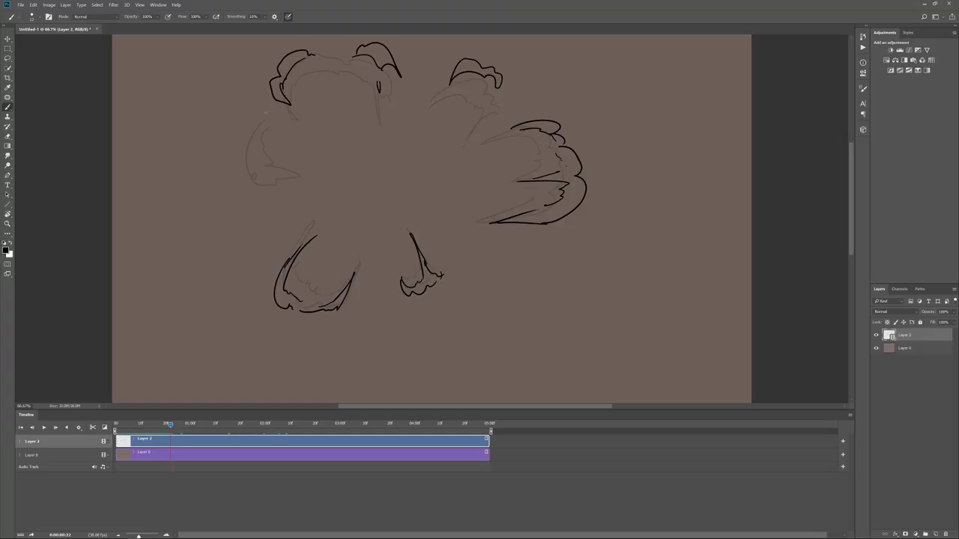
pyautogui.moveTo(243, 144)
pyautogui.mouseDown()
pyautogui.moveTo(239, 177)
pyautogui.moveTo(232, 162)
pyautogui.moveTo(246, 140)
pyautogui.mouseUp()
# - Add a small stroke near the explosion's centre on frame 21 and flip through the neighbouring frames to check it
pyautogui.press('Left')
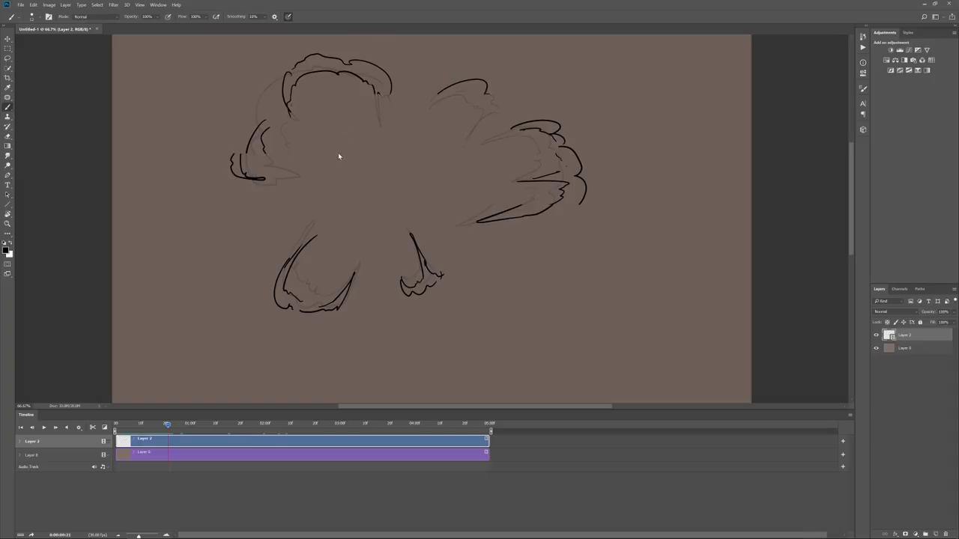
pyautogui.press('Left')
pyautogui.press('Right')
pyautogui.moveTo(410, 159); pyautogui.dragTo(406, 169)
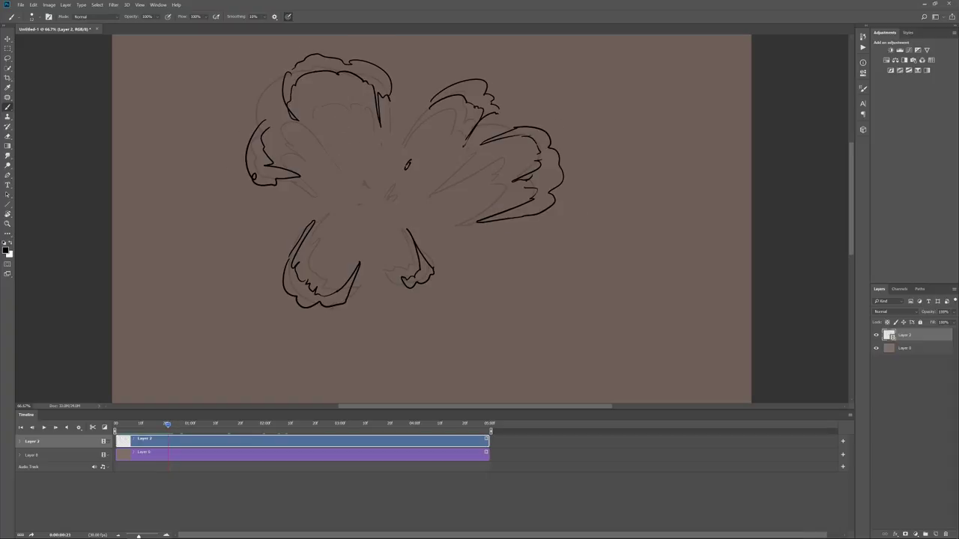
pyautogui.press('Right')
pyautogui.press('Left')
pyautogui.press('Left')
pyautogui.press('Left')
pyautogui.press('Right')
pyautogui.press('Right')
pyautogui.press('Right')
# - Draw the leftmost puff as a shrinking arc on frame 23 and the frames following it
pyautogui.press('Right')
pyautogui.moveTo(229, 174)
pyautogui.mouseDown()
pyautogui.moveTo(262, 182)
pyautogui.moveTo(246, 198)
pyautogui.mouseUp()
pyautogui.press('Right')
pyautogui.press('Right')
pyautogui.press('Right')
pyautogui.press('Right')
pyautogui.press('Left')
pyautogui.press('Left')
pyautogui.press('Left')
pyautogui.press('Left')
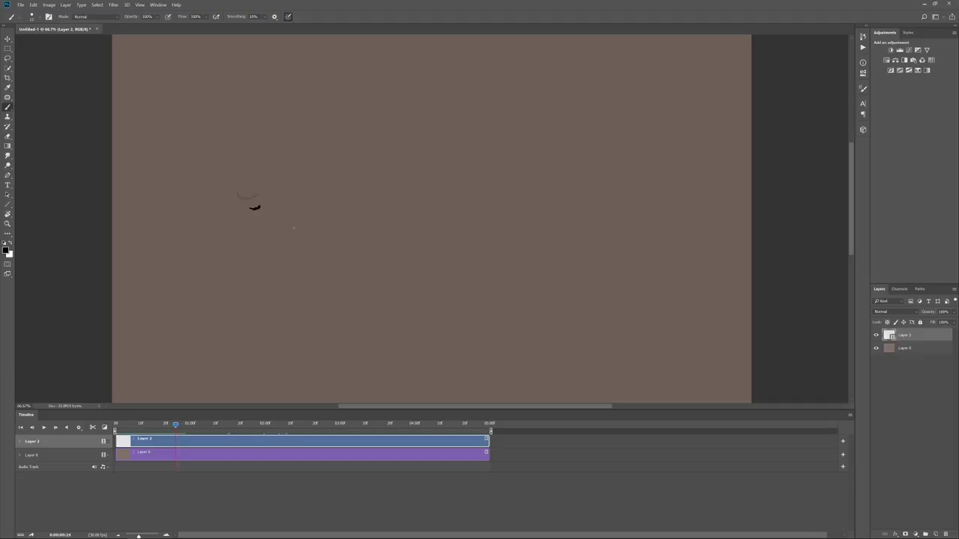
# - Draw the remaining dissipating smoke fragments around the explosion's outline on frame 23
pyautogui.moveTo(270, 284)
pyautogui.mouseDown()
pyautogui.moveTo(266, 300)
pyautogui.moveTo(286, 309)
pyautogui.moveTo(284, 263)
pyautogui.moveTo(285, 309)
pyautogui.moveTo(331, 315)
pyautogui.moveTo(339, 292)
pyautogui.mouseUp()
pyautogui.moveTo(431, 297)
pyautogui.mouseDown()
pyautogui.moveTo(429, 269)
pyautogui.moveTo(424, 296)
pyautogui.mouseUp()
pyautogui.moveTo(564, 223)
pyautogui.mouseDown()
pyautogui.moveTo(586, 205)
pyautogui.moveTo(586, 188)
pyautogui.moveTo(559, 185)
pyautogui.moveTo(580, 206)
pyautogui.mouseUp()
pyautogui.moveTo(553, 120); pyautogui.dragTo(572, 139)
pyautogui.moveTo(470, 60)
pyautogui.mouseDown()
pyautogui.moveTo(500, 72)
pyautogui.moveTo(501, 62)
pyautogui.mouseUp()
pyautogui.moveTo(377, 51); pyautogui.dragTo(392, 53)
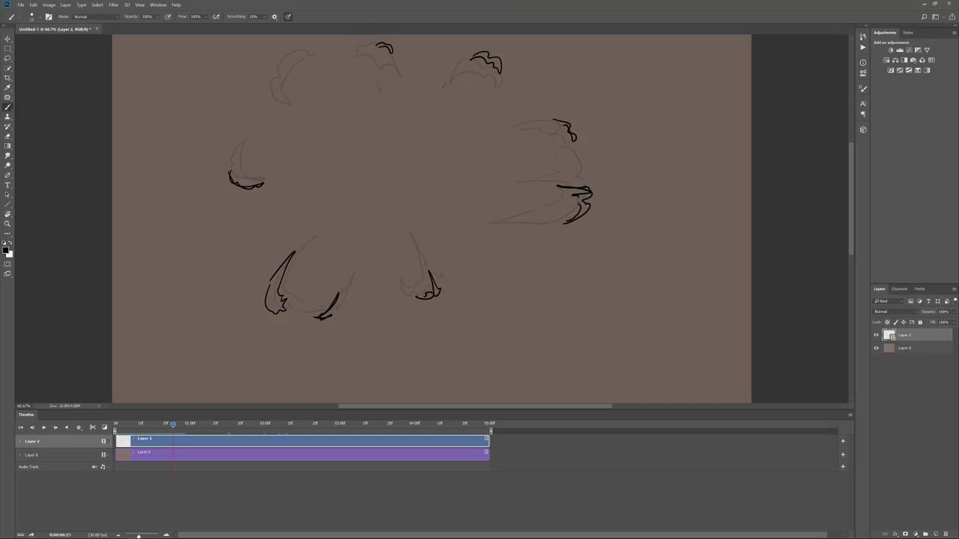
pyautogui.moveTo(295, 50)
pyautogui.mouseDown()
pyautogui.moveTo(278, 57)
pyautogui.moveTo(305, 49)
pyautogui.mouseUp()
pyautogui.moveTo(274, 81)
pyautogui.mouseDown()
pyautogui.moveTo(280, 94)
pyautogui.moveTo(268, 84)
pyautogui.moveTo(264, 95)
pyautogui.mouseUp()
# - Draw the small leftover smoke fragments along the top, right and lower middle of the explosion on frame 24
pyautogui.press('Left')
pyautogui.press('Right')
pyautogui.press('Right')
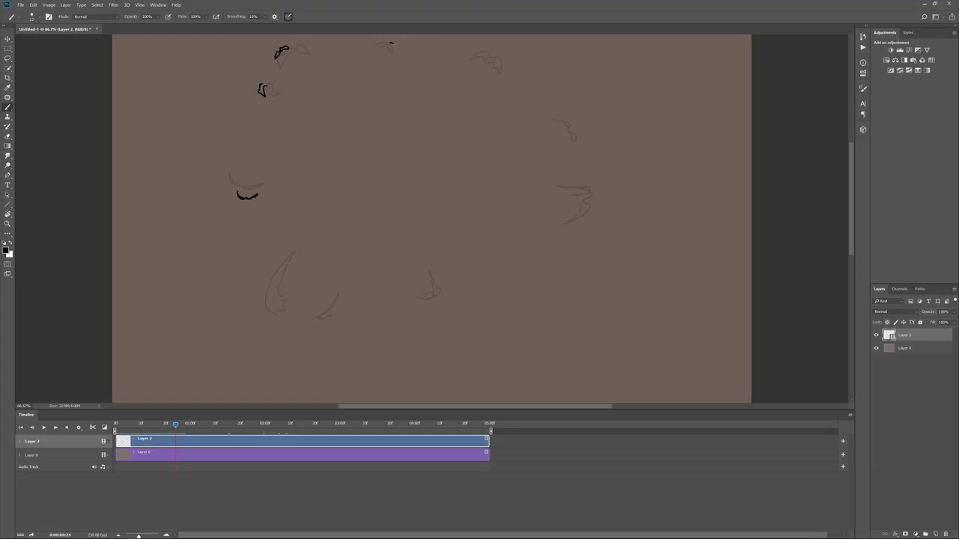
pyautogui.moveTo(501, 63); pyautogui.dragTo(506, 64)
pyautogui.moveTo(577, 129)
pyautogui.mouseDown()
pyautogui.moveTo(574, 147)
pyautogui.moveTo(589, 125)
pyautogui.mouseUp()
pyautogui.moveTo(590, 196); pyautogui.dragTo(584, 218)
pyautogui.moveTo(583, 218)
pyautogui.mouseDown()
pyautogui.moveTo(603, 210)
pyautogui.moveTo(591, 194)
pyautogui.mouseUp()
pyautogui.moveTo(426, 299); pyautogui.dragTo(435, 298)
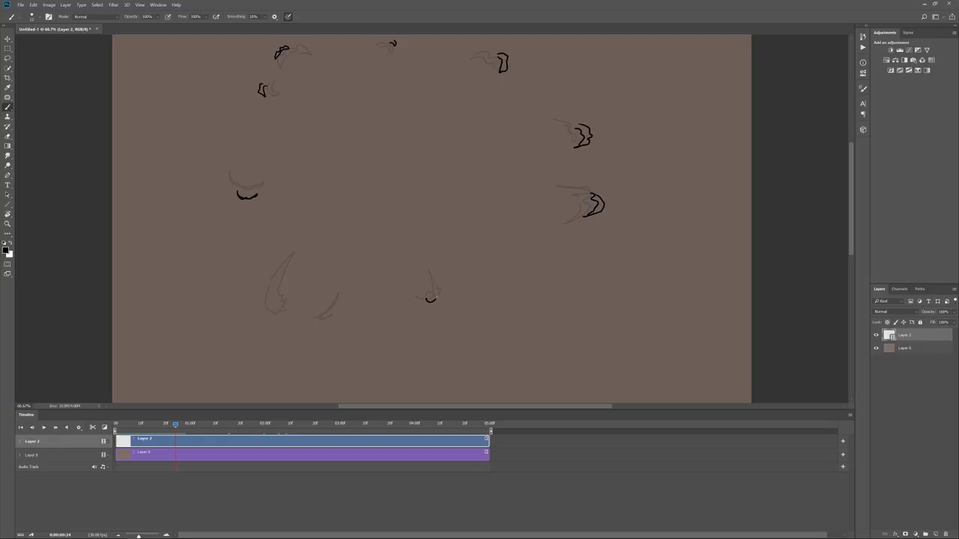
# - Draw the lower-left smoke puff on frame 24 and its shrinking remnant on frame 25
pyautogui.moveTo(267, 284)
pyautogui.mouseDown()
pyautogui.moveTo(264, 317)
pyautogui.moveTo(277, 307)
pyautogui.moveTo(278, 270)
pyautogui.mouseUp()
pyautogui.press('Left')
pyautogui.press('Left')
pyautogui.press('Right')
pyautogui.press('Right')
pyautogui.press('Right')
pyautogui.moveTo(259, 302)
pyautogui.mouseDown()
pyautogui.moveTo(262, 319)
pyautogui.moveTo(280, 313)
pyautogui.moveTo(263, 319)
pyautogui.moveTo(272, 334)
pyautogui.mouseUp()
# - Step through the closing frames and draw a small wisp for the right-hand smoke puff
pyautogui.press('Right')
pyautogui.press('Right')
pyautogui.press('Right')
pyautogui.press('Right')
pyautogui.press('Right')
pyautogui.press('Left')
pyautogui.press('Left')
pyautogui.press('Left')
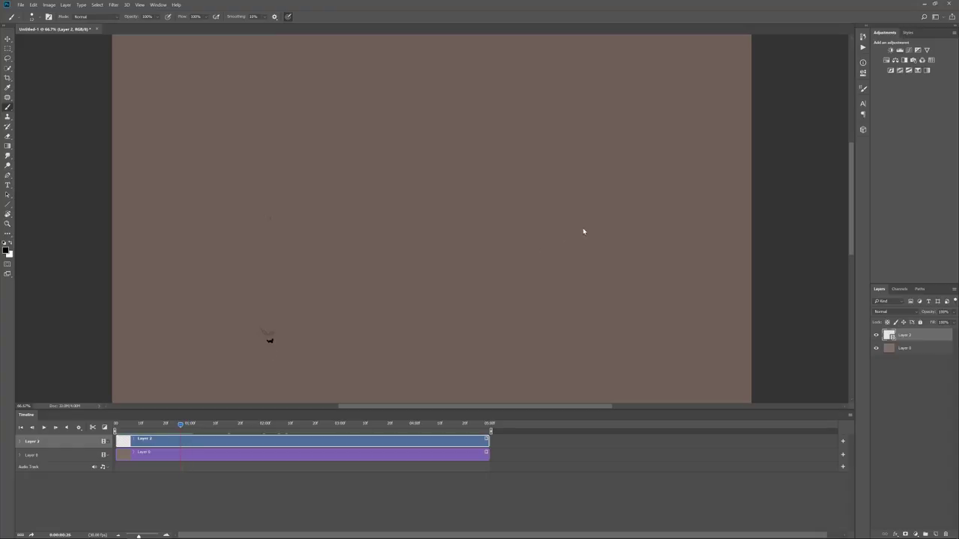
pyautogui.moveTo(607, 199)
pyautogui.mouseDown()
pyautogui.moveTo(598, 213)
pyautogui.moveTo(607, 208)
pyautogui.mouseUp()
# - Flip back and forth between the neighbouring frames to check the motion of the last wisps
pyautogui.press('Left')
pyautogui.press('Right')
pyautogui.press('Left')
pyautogui.press('Left')
pyautogui.press('Right')
pyautogui.press('Right')
pyautogui.press('Left')
pyautogui.press('Right')
pyautogui.press('Left')
pyautogui.press('Right')
# - Erase part of the right-hand wisp and draw its smaller remnant on the following frame
pyautogui.press('e')
pyautogui.moveTo(621, 208); pyautogui.dragTo(622, 212)
pyautogui.press('b')
pyautogui.press('Right')
pyautogui.moveTo(613, 205); pyautogui.dragTo(611, 215)
# - Step past the last drawings and back through the earlier frames to review how the smoke dissipates
pyautogui.press('Right')
pyautogui.press('Right')
pyautogui.press('Left')
pyautogui.press('Left')
pyautogui.press('Left')
pyautogui.press('Left')
pyautogui.press('Left')
pyautogui.press('Left')
pyautogui.press('Left')
pyautogui.press('Left')
# - Turn off onion skins and play the explosion animation from the first frame
pyautogui.click(850, 415)
pyautogui.click(892, 357)
pyautogui.moveTo(168, 425); pyautogui.dragTo(115, 425)
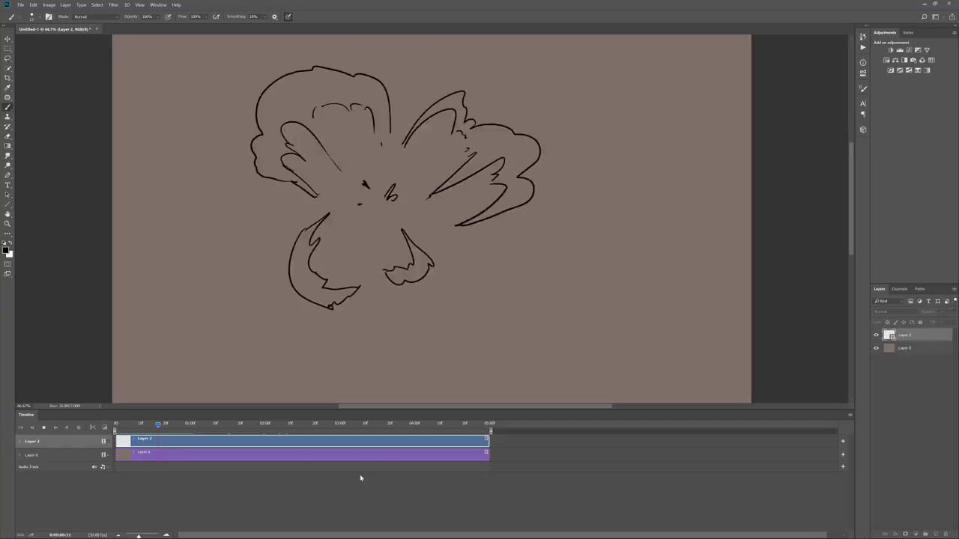
pyautogui.click(122, 425)
pyautogui.press('space')
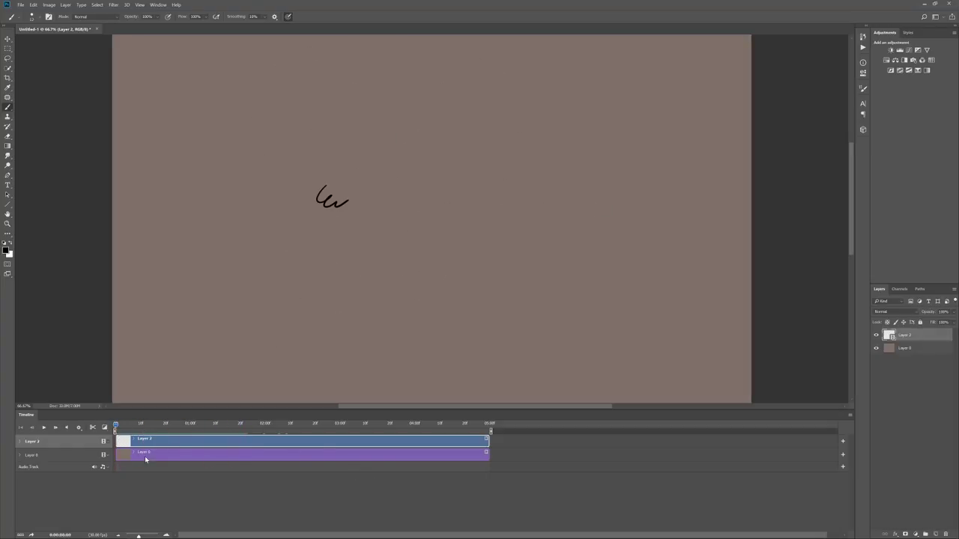
pyautogui.press('space')
# - Set the timeline frame rate to 12 fps
pyautogui.click(849, 416)
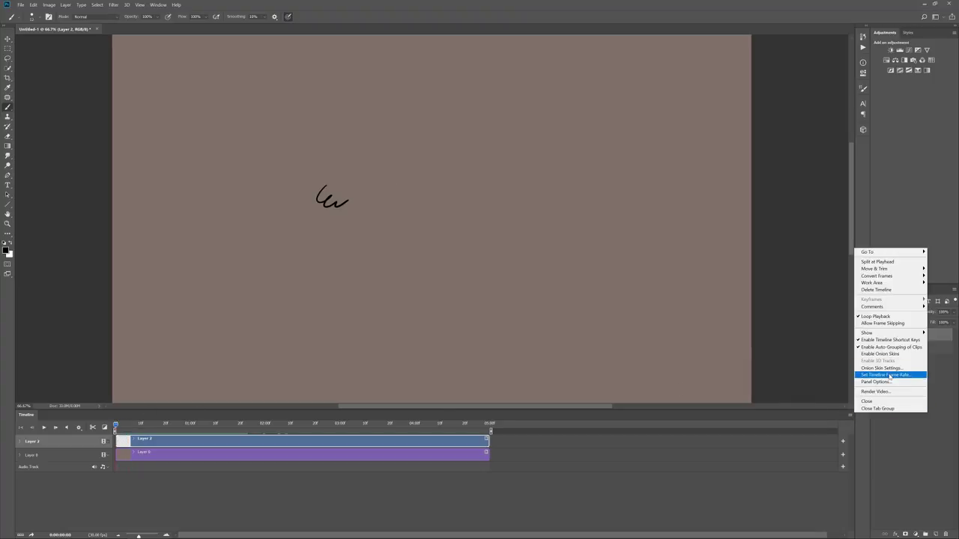
pyautogui.click(884, 375)
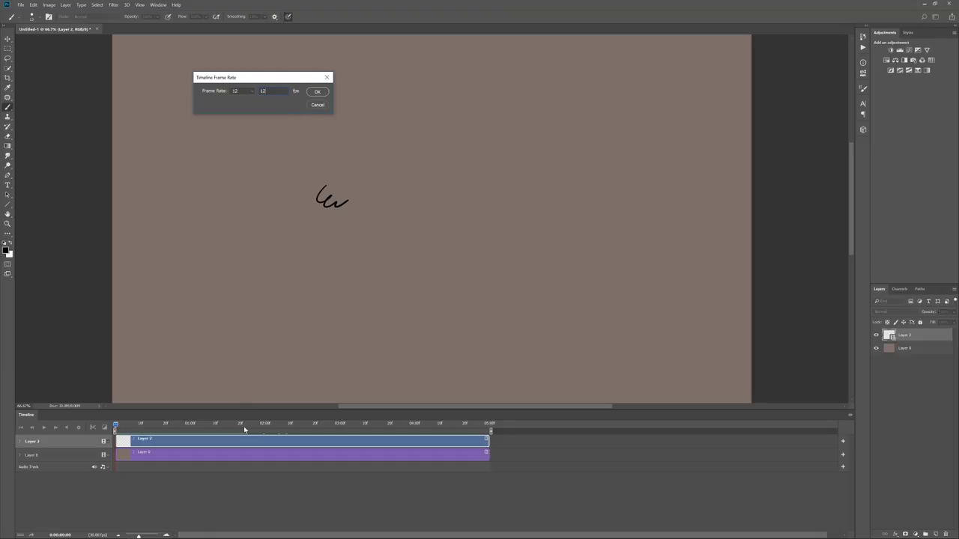
pyautogui.click(317, 92)
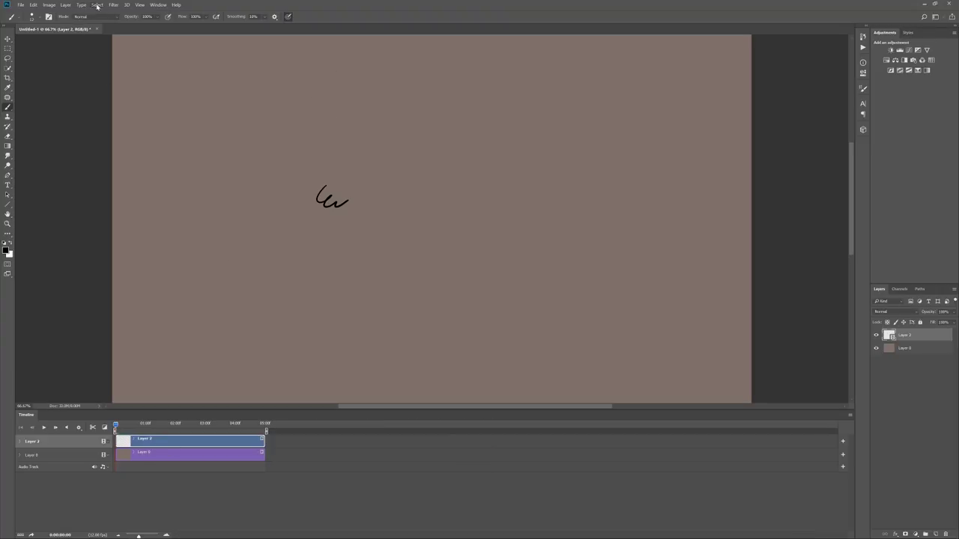
# - Interpret the explosion video layer's footage at 12 fps and play the animation back
pyautogui.click(65, 4)
pyautogui.moveTo(90, 149)
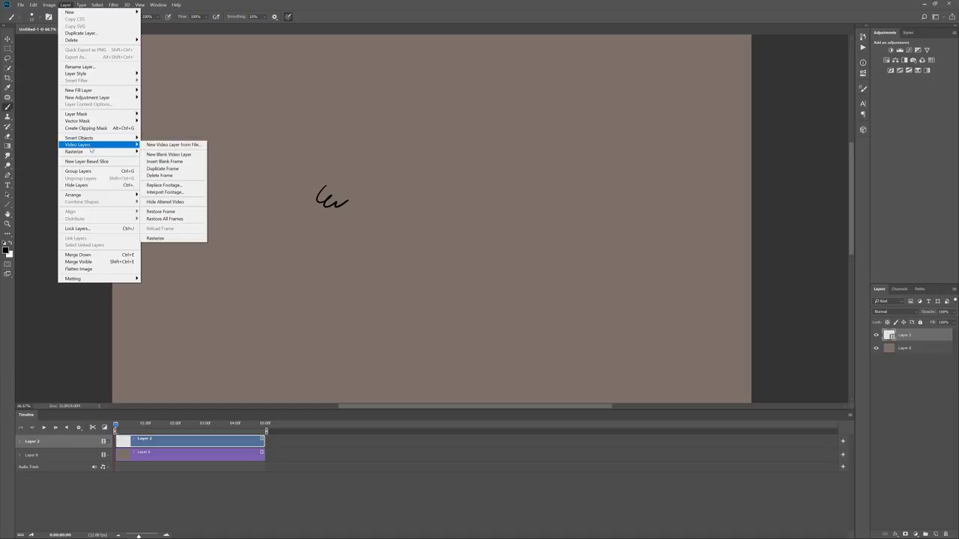
pyautogui.click(181, 194)
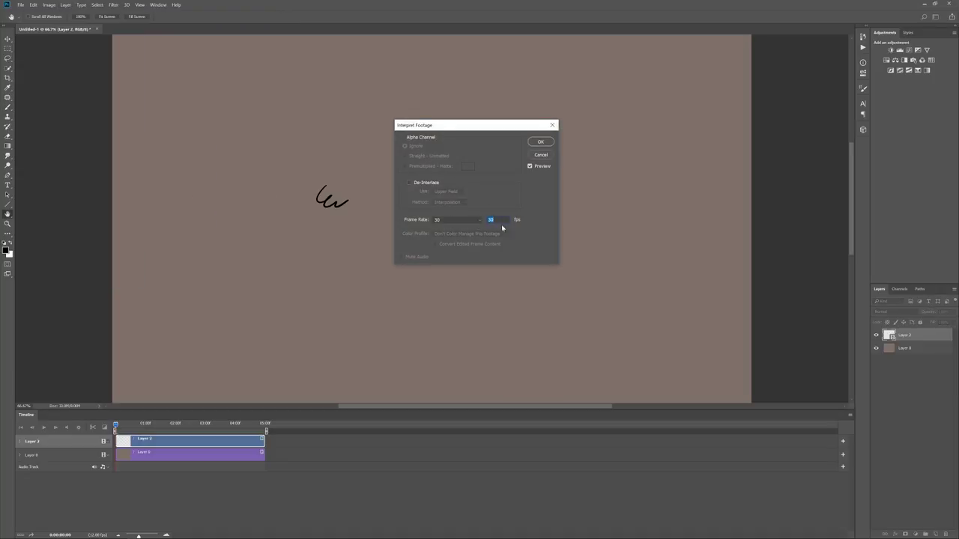
pyautogui.write('12')
pyautogui.click(541, 142)
pyautogui.press('space')
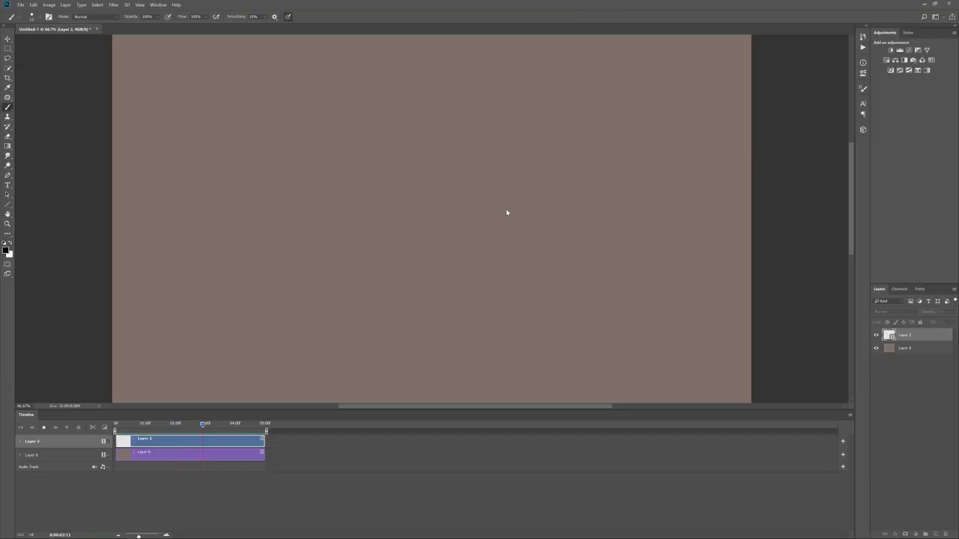
pyautogui.press('space')
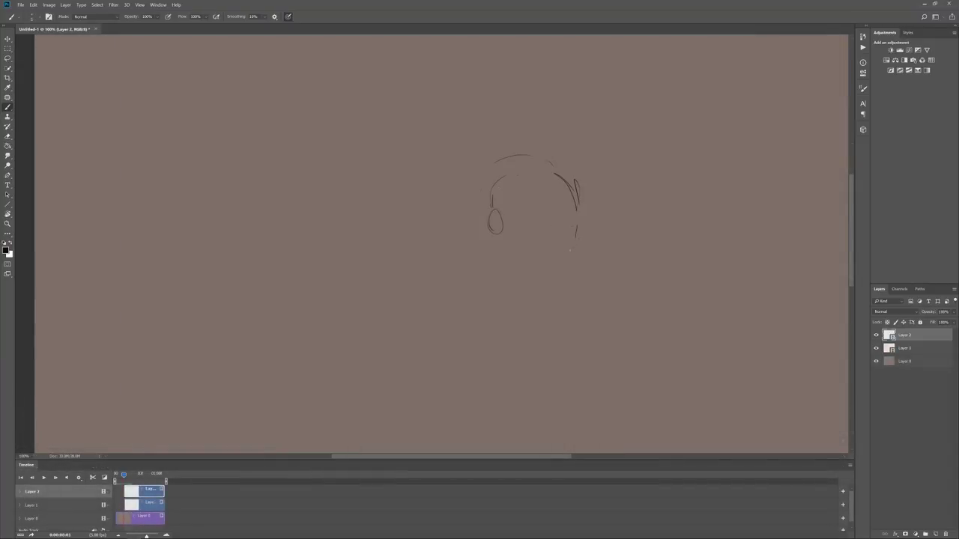
# - Sketch the man's jaw, face profile, brow line, cheek and ear on frame 1 of the head animation
pyautogui.moveTo(485, 208); pyautogui.dragTo(481, 251)
pyautogui.moveTo(484, 259); pyautogui.dragTo(513, 299)
pyautogui.moveTo(575, 246)
pyautogui.mouseDown()
pyautogui.moveTo(556, 295)
pyautogui.moveTo(561, 278)
pyautogui.mouseUp()
pyautogui.moveTo(571, 228); pyautogui.dragTo(567, 243)
pyautogui.moveTo(576, 197); pyautogui.dragTo(577, 229)
pyautogui.moveTo(492, 208)
pyautogui.mouseDown()
pyautogui.moveTo(481, 231)
pyautogui.moveTo(492, 236)
pyautogui.moveTo(509, 201)
pyautogui.mouseUp()
pyautogui.moveTo(507, 212); pyautogui.dragTo(551, 197)
pyautogui.moveTo(518, 203)
pyautogui.mouseDown()
pyautogui.moveTo(592, 213)
pyautogui.moveTo(598, 202)
pyautogui.moveTo(560, 205)
pyautogui.moveTo(560, 279)
pyautogui.mouseUp()
pyautogui.moveTo(529, 235)
pyautogui.mouseDown()
pyautogui.moveTo(551, 235)
pyautogui.moveTo(498, 241)
pyautogui.mouseUp()
pyautogui.moveTo(498, 208); pyautogui.dragTo(492, 236)
# - Sketch the back of the head, the neck, the front of the jaw, the nose and the eye on frame 1
pyautogui.moveTo(471, 184); pyautogui.dragTo(452, 271)
pyautogui.moveTo(451, 278); pyautogui.dragTo(466, 306)
pyautogui.moveTo(482, 237); pyautogui.dragTo(476, 267)
pyautogui.moveTo(480, 258); pyautogui.dragTo(499, 297)
pyautogui.moveTo(512, 229)
pyautogui.mouseDown()
pyautogui.moveTo(504, 265)
pyautogui.moveTo(539, 283)
pyautogui.mouseUp()
pyautogui.moveTo(564, 245); pyautogui.dragTo(553, 265)
pyautogui.moveTo(550, 242); pyautogui.dragTo(556, 261)
pyautogui.moveTo(541, 243); pyautogui.dragTo(549, 247)
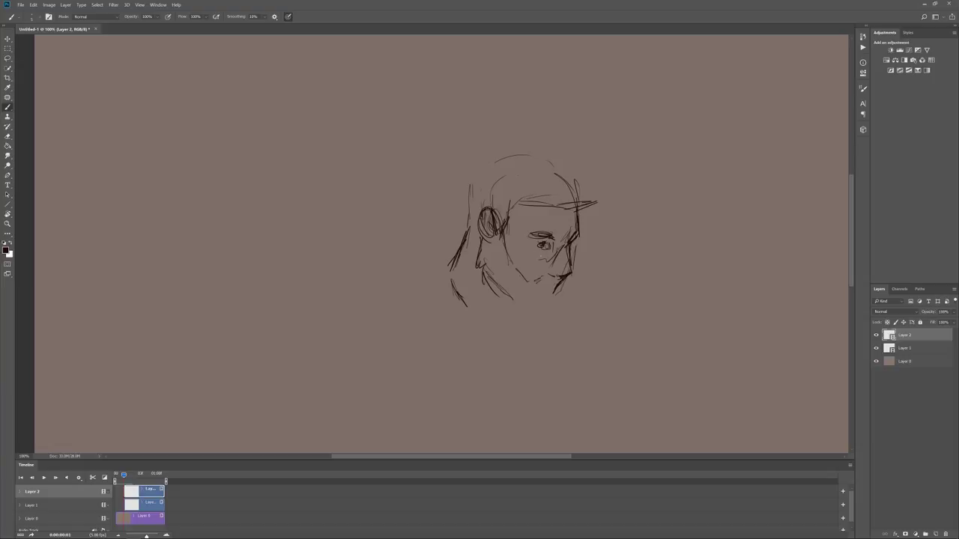
# - Draw the bearded chin and the swept hair outline with its hairline on frame 1
pyautogui.moveTo(554, 289); pyautogui.dragTo(545, 318)
pyautogui.moveTo(482, 268)
pyautogui.mouseDown()
pyautogui.moveTo(525, 328)
pyautogui.moveTo(551, 310)
pyautogui.mouseUp()
pyautogui.moveTo(551, 296); pyautogui.dragTo(550, 316)
pyautogui.moveTo(465, 216)
pyautogui.mouseDown()
pyautogui.moveTo(500, 153)
pyautogui.moveTo(565, 139)
pyautogui.mouseUp()
pyautogui.moveTo(554, 139); pyautogui.dragTo(592, 184)
pyautogui.moveTo(496, 153); pyautogui.dragTo(584, 129)
pyautogui.moveTo(488, 156)
pyautogui.mouseDown()
pyautogui.moveTo(559, 131)
pyautogui.moveTo(602, 178)
pyautogui.mouseUp()
pyautogui.moveTo(591, 173)
pyautogui.mouseDown()
pyautogui.moveTo(616, 215)
pyautogui.moveTo(583, 220)
pyautogui.mouseUp()
pyautogui.moveTo(503, 199)
pyautogui.mouseDown()
pyautogui.moveTo(505, 220)
pyautogui.moveTo(574, 211)
pyautogui.mouseUp()
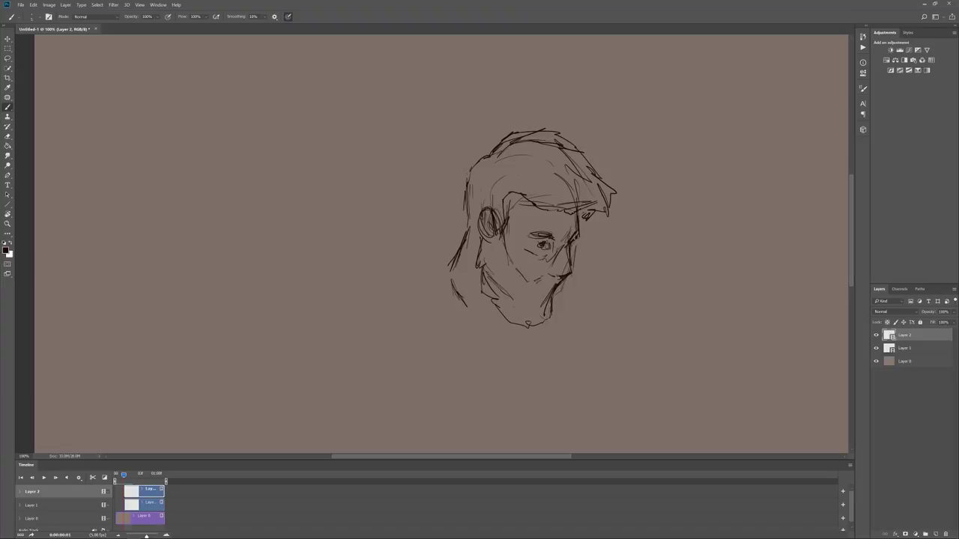
# - Add strokes around the mouth and draw the shoulder and chest lines on frame 1
pyautogui.moveTo(536, 280); pyautogui.dragTo(553, 300)
pyautogui.moveTo(452, 264)
pyautogui.mouseDown()
pyautogui.moveTo(378, 299)
pyautogui.moveTo(346, 327)
pyautogui.mouseUp()
pyautogui.moveTo(537, 325); pyautogui.dragTo(554, 363)
# - Draw the eyes, nose, ear, back of the neck and hair on frame 2, tracing over the onion skin
pyautogui.press('Right')
pyautogui.moveTo(534, 234)
pyautogui.mouseDown()
pyautogui.moveTo(574, 238)
pyautogui.moveTo(544, 233)
pyautogui.moveTo(562, 265)
pyautogui.mouseUp()
pyautogui.moveTo(578, 218)
pyautogui.mouseDown()
pyautogui.moveTo(602, 199)
pyautogui.moveTo(497, 206)
pyautogui.moveTo(447, 265)
pyautogui.mouseUp()
pyautogui.moveTo(465, 213)
pyautogui.mouseDown()
pyautogui.moveTo(463, 181)
pyautogui.moveTo(500, 137)
pyautogui.moveTo(573, 145)
pyautogui.moveTo(608, 193)
pyautogui.mouseUp()
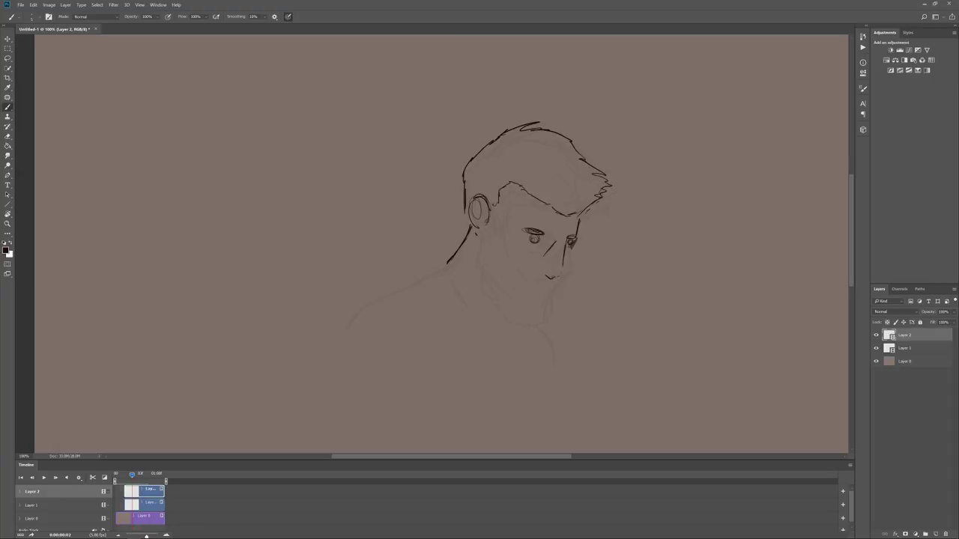
pyautogui.moveTo(517, 186); pyautogui.dragTo(592, 199)
# - Draw the cheek, moustache, beard, shoulder and collar lines on frame 2
pyautogui.moveTo(495, 221); pyautogui.dragTo(497, 258)
pyautogui.moveTo(502, 274); pyautogui.dragTo(560, 279)
pyautogui.moveTo(477, 229); pyautogui.dragTo(483, 297)
pyautogui.moveTo(557, 289); pyautogui.dragTo(545, 328)
pyautogui.moveTo(446, 271)
pyautogui.mouseDown()
pyautogui.moveTo(460, 310)
pyautogui.moveTo(363, 305)
pyautogui.moveTo(352, 317)
pyautogui.mouseUp()
pyautogui.moveTo(549, 323)
pyautogui.mouseDown()
pyautogui.moveTo(560, 338)
pyautogui.moveTo(558, 358)
pyautogui.mouseUp()
pyautogui.moveTo(554, 330); pyautogui.dragTo(563, 355)
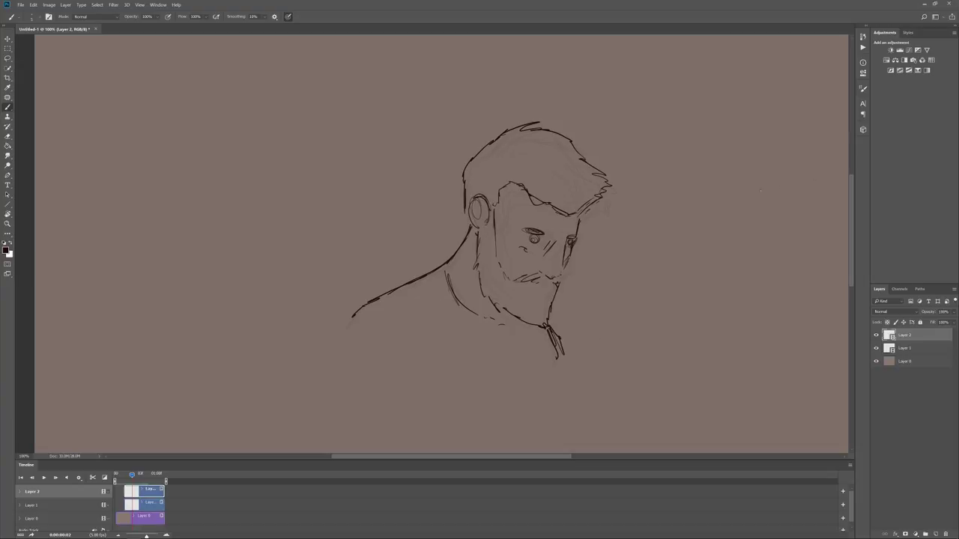
# - Draw the eyes, nose and moustache on frame 3, turning the face slightly towards the viewer
pyautogui.press('Right')
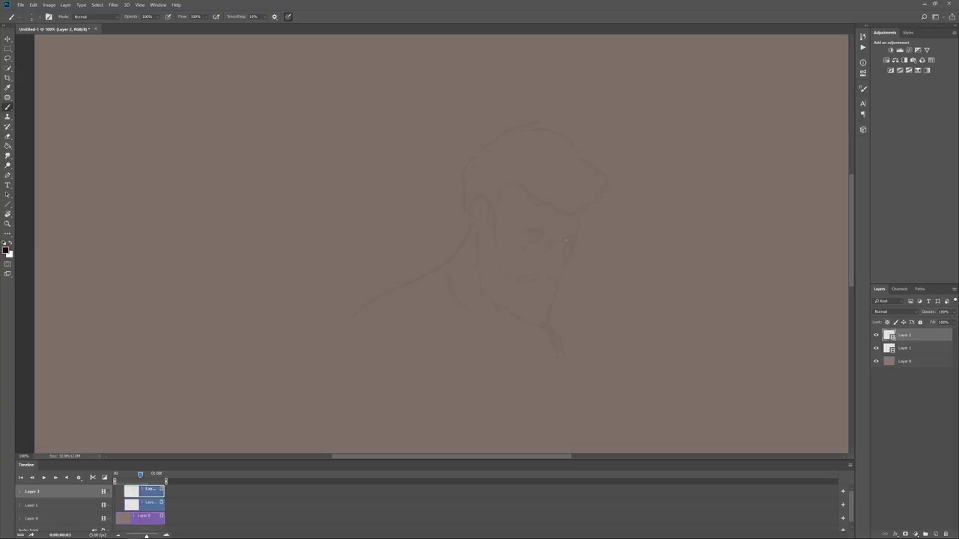
pyautogui.press('Left')
pyautogui.press('Right')
pyautogui.press('Left')
pyautogui.press('Right')
pyautogui.moveTo(521, 226); pyautogui.dragTo(528, 229)
pyautogui.moveTo(518, 226)
pyautogui.mouseDown()
pyautogui.moveTo(579, 240)
pyautogui.moveTo(564, 231)
pyautogui.moveTo(554, 259)
pyautogui.mouseUp()
pyautogui.moveTo(550, 249); pyautogui.dragTo(541, 264)
pyautogui.moveTo(538, 246)
pyautogui.mouseDown()
pyautogui.moveTo(553, 243)
pyautogui.moveTo(536, 273)
pyautogui.moveTo(563, 279)
pyautogui.mouseUp()
pyautogui.moveTo(558, 232)
pyautogui.mouseDown()
pyautogui.moveTo(561, 271)
pyautogui.moveTo(509, 271)
pyautogui.mouseUp()
pyautogui.moveTo(551, 268); pyautogui.dragTo(555, 277)
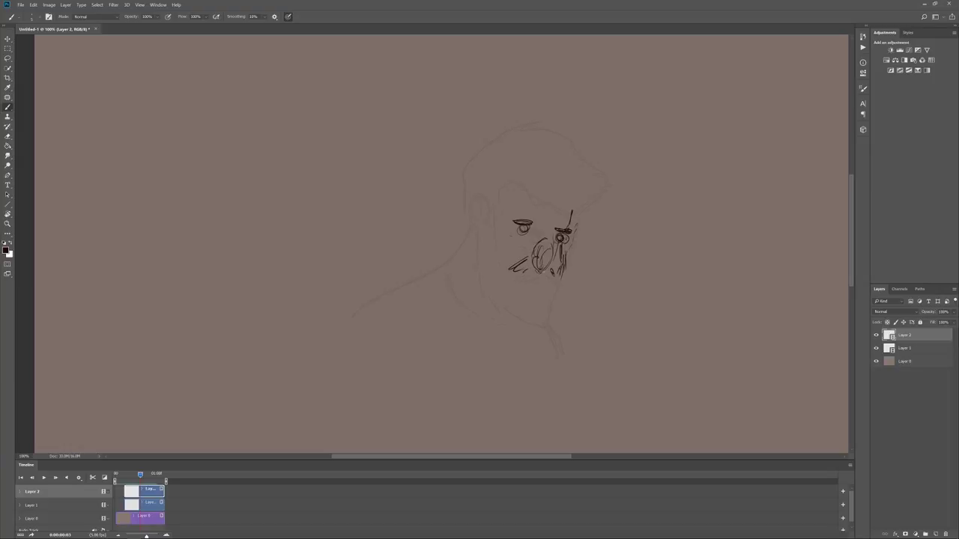
# - Draw the ear and hair on frame 3 and compare them with frame 2
pyautogui.moveTo(476, 201)
pyautogui.mouseDown()
pyautogui.moveTo(460, 218)
pyautogui.moveTo(476, 233)
pyautogui.mouseUp()
pyautogui.moveTo(465, 195)
pyautogui.mouseDown()
pyautogui.moveTo(468, 155)
pyautogui.moveTo(502, 118)
pyautogui.moveTo(546, 117)
pyautogui.moveTo(616, 178)
pyautogui.moveTo(586, 201)
pyautogui.mouseUp()
pyautogui.moveTo(479, 211)
pyautogui.mouseDown()
pyautogui.moveTo(523, 189)
pyautogui.moveTo(577, 197)
pyautogui.mouseUp()
pyautogui.press('Left')
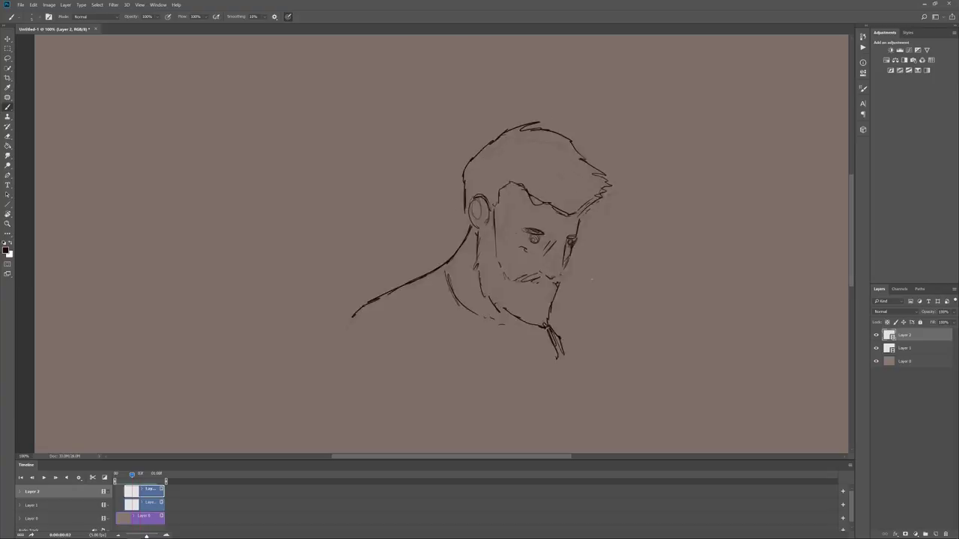
pyautogui.press('Right')
# - Draw the beard, cheek and forehead contour on frame 3 and compare the drawing with frame 2
pyautogui.moveTo(556, 274); pyautogui.dragTo(544, 328)
pyautogui.moveTo(472, 223)
pyautogui.mouseDown()
pyautogui.moveTo(467, 274)
pyautogui.moveTo(502, 321)
pyautogui.moveTo(535, 326)
pyautogui.mouseUp()
pyautogui.moveTo(490, 211); pyautogui.dragTo(506, 262)
pyautogui.moveTo(580, 202); pyautogui.dragTo(571, 229)
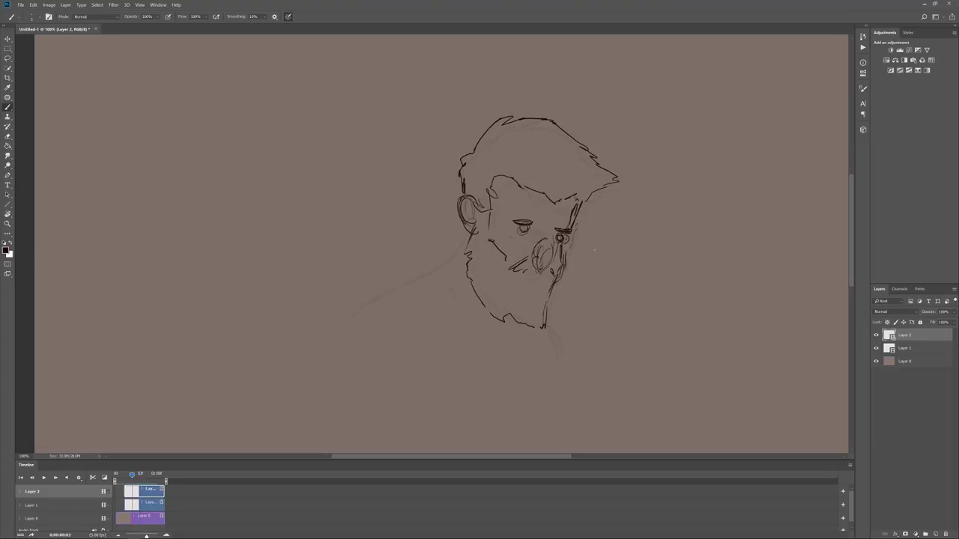
pyautogui.press('Left')
pyautogui.press('Right')
# - Draw the neck, shoulder and chest lines on frame 3 and check them against frame 2
pyautogui.moveTo(471, 230); pyautogui.dragTo(441, 267)
pyautogui.moveTo(439, 270)
pyautogui.mouseDown()
pyautogui.moveTo(489, 318)
pyautogui.moveTo(361, 304)
pyautogui.moveTo(349, 316)
pyautogui.mouseUp()
pyautogui.moveTo(547, 325); pyautogui.dragTo(560, 357)
pyautogui.press('Left')
pyautogui.press('Right')
# - Draw the eyes, nose and cheek lines of the more front-facing head on frame 4
pyautogui.press('Right')
pyautogui.press('Left')
pyautogui.press('Right')
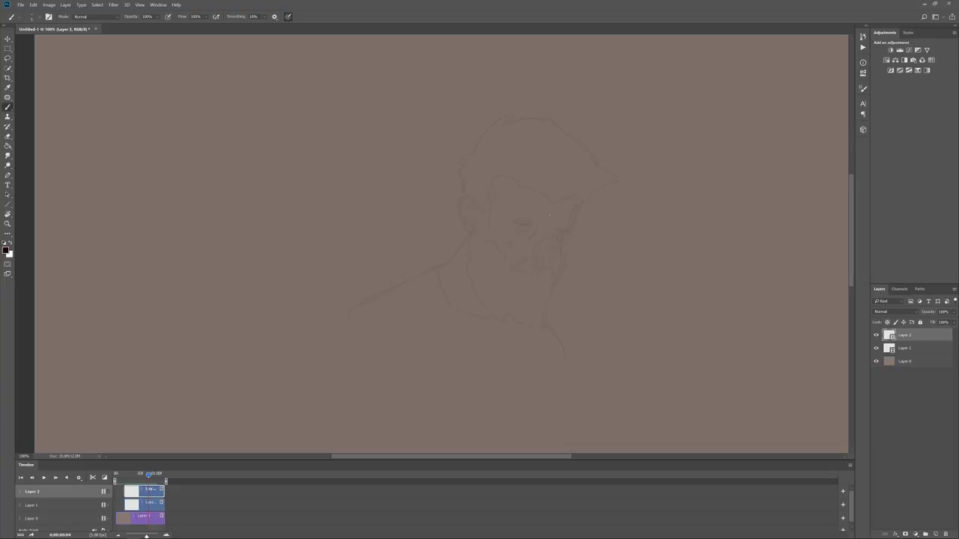
pyautogui.moveTo(499, 208); pyautogui.dragTo(506, 217)
pyautogui.moveTo(540, 210); pyautogui.dragTo(552, 211)
pyautogui.moveTo(495, 205)
pyautogui.mouseDown()
pyautogui.moveTo(507, 207)
pyautogui.moveTo(513, 242)
pyautogui.mouseUp()
pyautogui.moveTo(533, 229)
pyautogui.mouseDown()
pyautogui.moveTo(538, 244)
pyautogui.moveTo(558, 247)
pyautogui.mouseUp()
pyautogui.moveTo(574, 204); pyautogui.dragTo(564, 238)
pyautogui.moveTo(570, 213)
pyautogui.mouseDown()
pyautogui.moveTo(565, 240)
pyautogui.moveTo(556, 240)
pyautogui.mouseUp()
pyautogui.hotkey('ctrl', 'alt', 'z')
pyautogui.hotkey('ctrl', 'alt', 'z')
pyautogui.hotkey('ctrl', 'alt', 'z')
# - Draw the far side of the face, the hairline, ear and neck on frame 4 and play the animation
pyautogui.moveTo(558, 205); pyautogui.dragTo(556, 241)
pyautogui.moveTo(563, 204); pyautogui.dragTo(559, 235)
pyautogui.moveTo(507, 171)
pyautogui.mouseDown()
pyautogui.moveTo(567, 176)
pyautogui.moveTo(567, 212)
pyautogui.moveTo(476, 196)
pyautogui.moveTo(453, 228)
pyautogui.moveTo(449, 262)
pyautogui.mouseUp()
pyautogui.press('space')
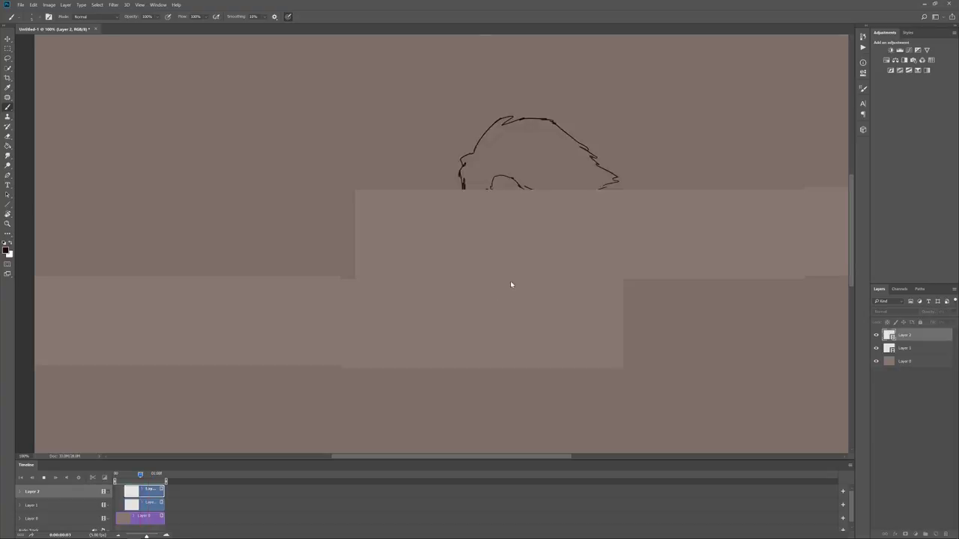
pyautogui.press('space')
# - Draw the cheek line and the full beard outline down to the chin on frame 4
pyautogui.moveTo(477, 233); pyautogui.dragTo(488, 256)
pyautogui.moveTo(489, 257)
pyautogui.mouseDown()
pyautogui.moveTo(505, 246)
pyautogui.moveTo(488, 258)
pyautogui.mouseUp()
pyautogui.moveTo(557, 253); pyautogui.dragTo(541, 298)
pyautogui.moveTo(541, 299); pyautogui.dragTo(520, 324)
pyautogui.moveTo(475, 288); pyautogui.dragTo(518, 322)
pyautogui.moveTo(526, 318); pyautogui.dragTo(536, 310)
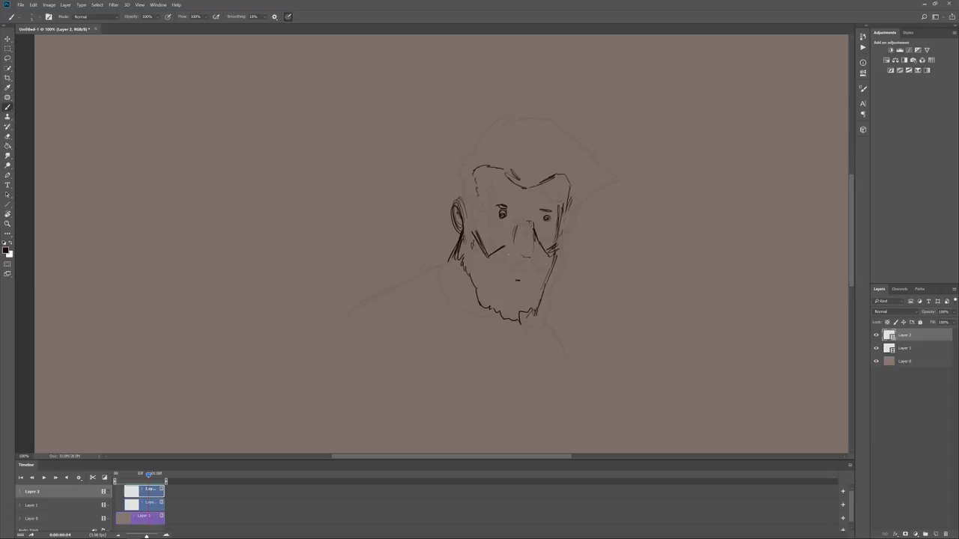
# - Draw the side hair and the swept outline of the hair on top of the head on frame 4
pyautogui.moveTo(454, 168); pyautogui.dragTo(451, 201)
pyautogui.moveTo(571, 180); pyautogui.dragTo(566, 207)
pyautogui.moveTo(458, 157); pyautogui.dragTo(524, 112)
pyautogui.moveTo(507, 114)
pyautogui.mouseDown()
pyautogui.moveTo(574, 134)
pyautogui.moveTo(601, 161)
pyautogui.mouseUp()
pyautogui.moveTo(588, 171); pyautogui.dragTo(579, 183)
# - Draw the neck, collar, shoulder and chest lines on frame 4 and check them against the neighbouring frames
pyautogui.moveTo(456, 247); pyautogui.dragTo(436, 293)
pyautogui.moveTo(440, 299); pyautogui.dragTo(490, 321)
pyautogui.moveTo(445, 263); pyautogui.dragTo(409, 280)
pyautogui.moveTo(426, 271); pyautogui.dragTo(344, 322)
pyautogui.moveTo(539, 312); pyautogui.dragTo(563, 357)
pyautogui.press('Right')
pyautogui.press('Left')
pyautogui.press('Left')
pyautogui.press('Right')
# - Rough in the side of the head, the tapering jaw, the collar and the shoulder line on frame 5
pyautogui.press('Right')
pyautogui.moveTo(447, 155); pyautogui.dragTo(446, 184)
pyautogui.moveTo(455, 264); pyautogui.dragTo(494, 320)
pyautogui.moveTo(535, 284); pyautogui.dragTo(505, 315)
pyautogui.moveTo(447, 263); pyautogui.dragTo(470, 313)
pyautogui.moveTo(465, 298); pyautogui.dragTo(494, 323)
pyautogui.moveTo(535, 279); pyautogui.dragTo(500, 310)
pyautogui.moveTo(449, 273); pyautogui.dragTo(472, 329)
pyautogui.moveTo(524, 310); pyautogui.dragTo(527, 319)
pyautogui.moveTo(443, 265); pyautogui.dragTo(355, 315)
# - Draw the near ear, neck, cheek line, nose and beard edges of the front-facing head on frame 5
pyautogui.moveTo(443, 270); pyautogui.dragTo(451, 243)
pyautogui.moveTo(445, 197)
pyautogui.mouseDown()
pyautogui.moveTo(452, 241)
pyautogui.moveTo(520, 252)
pyautogui.mouseUp()
pyautogui.moveTo(506, 214)
pyautogui.mouseDown()
pyautogui.moveTo(500, 243)
pyautogui.moveTo(540, 248)
pyautogui.moveTo(537, 274)
pyautogui.mouseUp()
pyautogui.moveTo(445, 220); pyautogui.dragTo(448, 257)
pyautogui.moveTo(449, 262); pyautogui.dragTo(470, 302)
pyautogui.moveTo(540, 259); pyautogui.dragTo(535, 284)
# - Draw the far side of the face and the rounded top of the skull on frame 5
pyautogui.moveTo(549, 188); pyautogui.dragTo(541, 246)
pyautogui.moveTo(552, 170); pyautogui.dragTo(547, 225)
pyautogui.moveTo(454, 150); pyautogui.dragTo(532, 119)
pyautogui.moveTo(484, 180); pyautogui.dragTo(555, 129)
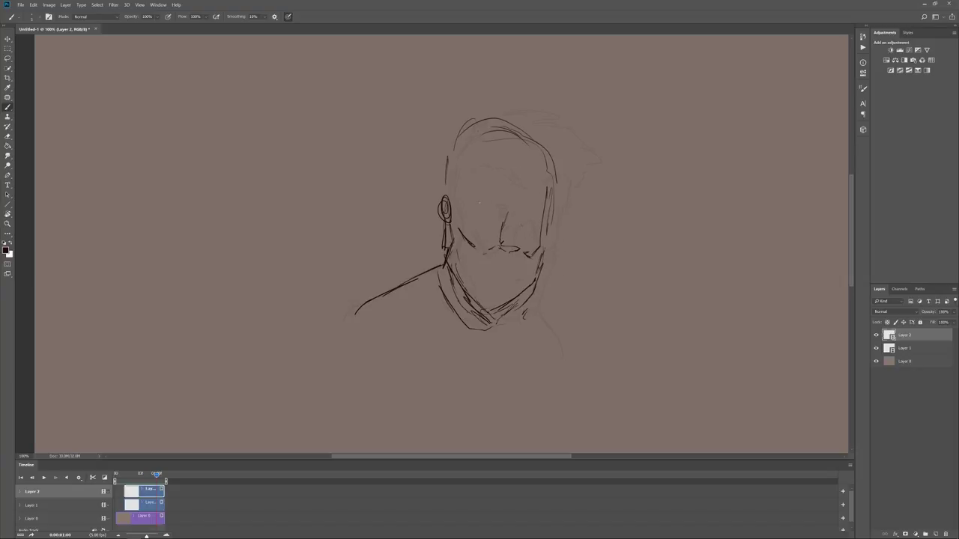
# - Draw both eyebrows and the sides and base of the nose on frame 5
pyautogui.moveTo(476, 200); pyautogui.dragTo(496, 201)
pyautogui.moveTo(482, 205); pyautogui.dragTo(533, 200)
pyautogui.moveTo(471, 201)
pyautogui.mouseDown()
pyautogui.moveTo(491, 200)
pyautogui.moveTo(492, 244)
pyautogui.mouseUp()
pyautogui.moveTo(489, 244); pyautogui.dragTo(506, 251)
pyautogui.moveTo(497, 212); pyautogui.dragTo(494, 237)
pyautogui.moveTo(512, 210); pyautogui.dragTo(517, 244)
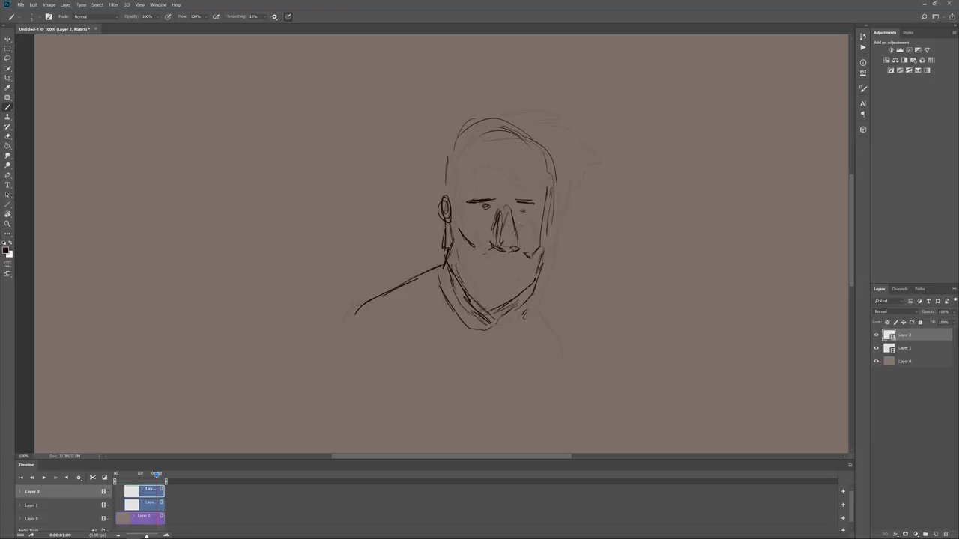
# - Add the eyes, the lines under them and a small mouth mark on frame 5
pyautogui.moveTo(480, 206); pyautogui.dragTo(488, 208)
pyautogui.moveTo(519, 209)
pyautogui.mouseDown()
pyautogui.moveTo(528, 212)
pyautogui.moveTo(488, 219)
pyautogui.mouseUp()
pyautogui.moveTo(467, 218); pyautogui.dragTo(484, 220)
pyautogui.moveTo(512, 214)
pyautogui.mouseDown()
pyautogui.moveTo(551, 233)
pyautogui.moveTo(535, 259)
pyautogui.moveTo(502, 277)
pyautogui.mouseUp()
# - Draw the sideburn, spiky hair and far hair edge on frame 5 and play the animation
pyautogui.moveTo(457, 157); pyautogui.dragTo(448, 194)
pyautogui.moveTo(444, 166); pyautogui.dragTo(440, 198)
pyautogui.moveTo(453, 150)
pyautogui.mouseDown()
pyautogui.moveTo(533, 147)
pyautogui.moveTo(552, 211)
pyautogui.moveTo(438, 201)
pyautogui.moveTo(548, 113)
pyautogui.moveTo(569, 148)
pyautogui.mouseUp()
pyautogui.moveTo(562, 157); pyautogui.dragTo(555, 217)
pyautogui.press('space')
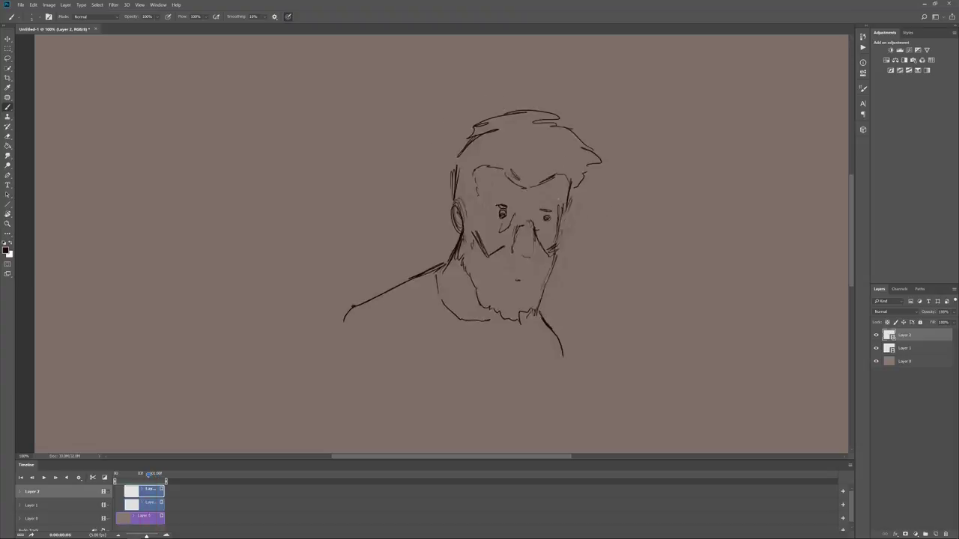
# - Stop playback, reposition the front of the hair with the Lasso and Move tools, and check it against the neighbouring frame
pyautogui.press('space')
pyautogui.press('l')
pyautogui.press('b')
pyautogui.moveTo(632, 142)
pyautogui.mouseDown()
pyautogui.moveTo(591, 135)
pyautogui.moveTo(549, 153)
pyautogui.mouseUp()
pyautogui.press('v')
pyautogui.hotkey('ctrl', 'd')
pyautogui.press('b')
pyautogui.press('Left')
pyautogui.press('Right')
pyautogui.press('Left')
pyautogui.press('Right')
pyautogui.press('Left')
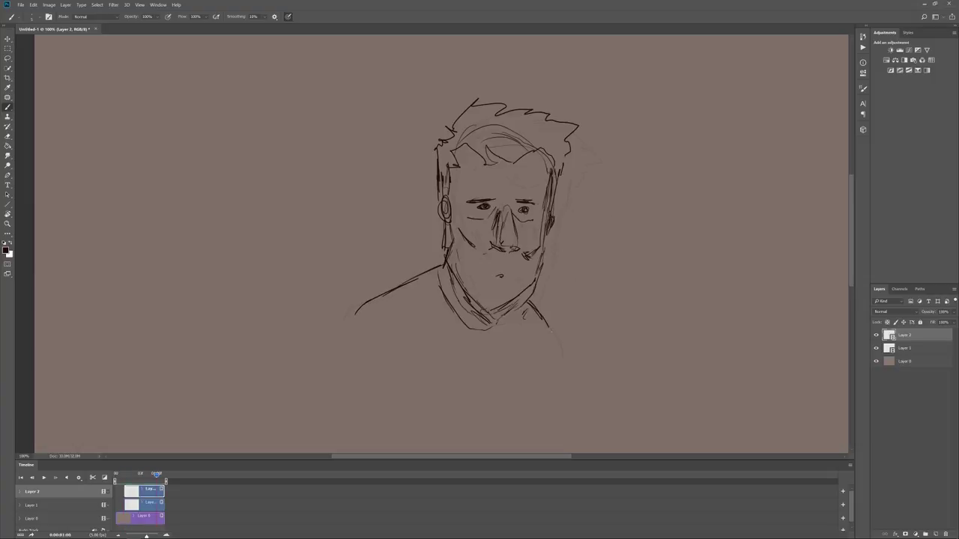
# - Turn off the onion skins and lower the opacity of the Layer 2 sketch to 7%
pyautogui.click(849, 465)
pyautogui.click(881, 405)
pyautogui.moveTo(929, 313); pyautogui.dragTo(922, 314)
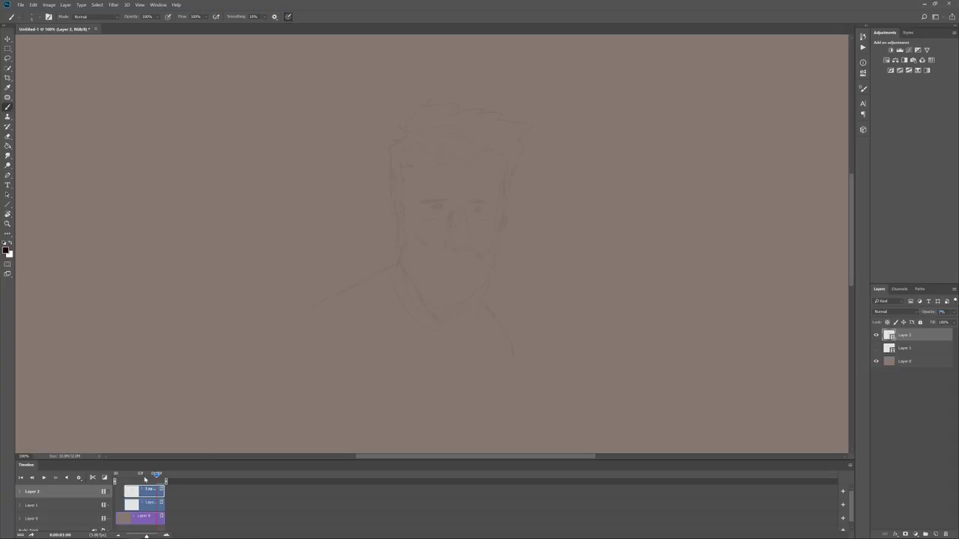
# - Add a new blank video layer above the faded sketch and shorten its clip to match the other layers
pyautogui.hotkey('ctrl', '+')
pyautogui.moveTo(550, 207); pyautogui.dragTo(461, 178)
pyautogui.click(65, 5)
pyautogui.moveTo(83, 145)
pyautogui.click(186, 154)
pyautogui.moveTo(172, 494); pyautogui.dragTo(164, 494)
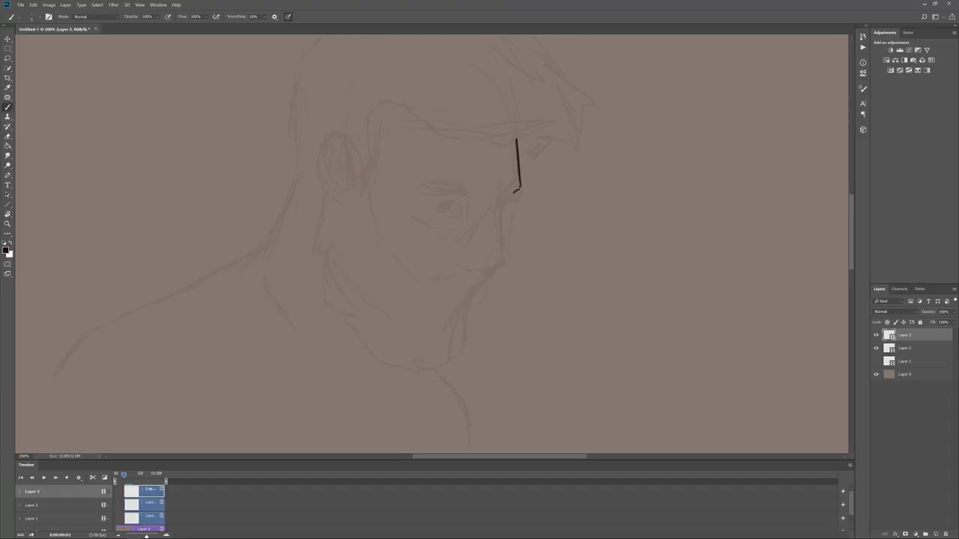
# - Trace clean lines for the brows, eyes, nose and moustache over the sketch on frame 1
pyautogui.moveTo(501, 205); pyautogui.dragTo(507, 263)
pyautogui.moveTo(418, 188); pyautogui.dragTo(472, 197)
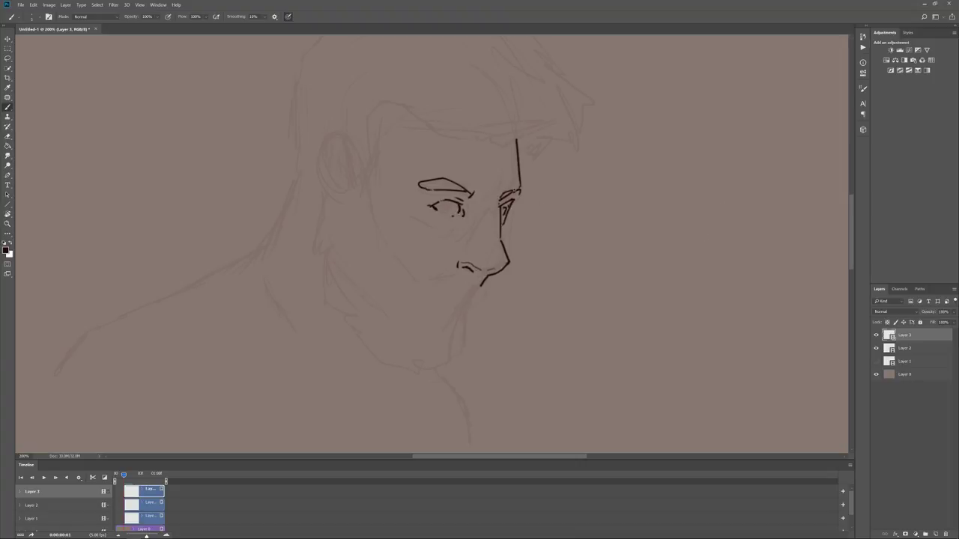
pyautogui.moveTo(436, 281); pyautogui.dragTo(448, 281)
pyautogui.moveTo(487, 277); pyautogui.dragTo(483, 287)
pyautogui.moveTo(369, 180)
pyautogui.mouseDown()
pyautogui.moveTo(375, 234)
pyautogui.moveTo(402, 272)
pyautogui.mouseUp()
pyautogui.moveTo(339, 205)
pyautogui.mouseDown()
pyautogui.moveTo(355, 173)
pyautogui.moveTo(337, 194)
pyautogui.moveTo(319, 185)
pyautogui.moveTo(354, 160)
pyautogui.mouseUp()
pyautogui.hotkey('ctrl', 'alt', 'z')
pyautogui.hotkey('ctrl', 'alt', 'z')
pyautogui.hotkey('ctrl', 'alt', 'z')
# - Trace the sideburn, the back of the jaw and the beard outline down to the chin on frame 1
pyautogui.moveTo(355, 163); pyautogui.dragTo(352, 184)
pyautogui.moveTo(321, 167)
pyautogui.mouseDown()
pyautogui.moveTo(332, 148)
pyautogui.moveTo(338, 196)
pyautogui.moveTo(317, 230)
pyautogui.mouseUp()
pyautogui.moveTo(317, 230); pyautogui.dragTo(344, 324)
pyautogui.moveTo(480, 288); pyautogui.dragTo(453, 368)
pyautogui.moveTo(352, 325); pyautogui.dragTo(407, 369)
# - Trace the hairline and the outline of the hair on frame 1, undoing the last stray stroke
pyautogui.moveTo(363, 186)
pyautogui.mouseDown()
pyautogui.moveTo(362, 151)
pyautogui.moveTo(466, 158)
pyautogui.moveTo(539, 138)
pyautogui.mouseUp()
pyautogui.moveTo(511, 178); pyautogui.dragTo(582, 135)
pyautogui.moveTo(669, 207)
pyautogui.mouseDown()
pyautogui.moveTo(684, 248)
pyautogui.moveTo(670, 268)
pyautogui.mouseUp()
pyautogui.moveTo(291, 239)
pyautogui.mouseDown()
pyautogui.moveTo(299, 135)
pyautogui.moveTo(354, 142)
pyautogui.mouseUp()
pyautogui.moveTo(637, 247); pyautogui.dragTo(622, 264)
pyautogui.moveTo(341, 94); pyautogui.dragTo(460, 81)
pyautogui.moveTo(452, 91); pyautogui.dragTo(556, 199)
pyautogui.moveTo(612, 293); pyautogui.dragTo(619, 222)
pyautogui.hotkey('ctrl', 'z')
# - Trace the neck, collar, shoulder and chest lines on frame 1 and add small finishing details to the face
pyautogui.moveTo(285, 185)
pyautogui.mouseDown()
pyautogui.moveTo(246, 268)
pyautogui.moveTo(227, 283)
pyautogui.mouseUp()
pyautogui.moveTo(235, 286); pyautogui.dragTo(292, 367)
pyautogui.moveTo(232, 280)
pyautogui.mouseDown()
pyautogui.moveTo(72, 358)
pyautogui.moveTo(44, 385)
pyautogui.mouseUp()
pyautogui.moveTo(423, 328); pyautogui.dragTo(454, 390)
pyautogui.moveTo(431, 259); pyautogui.dragTo(444, 263)
pyautogui.moveTo(420, 219); pyautogui.dragTo(419, 227)
pyautogui.moveTo(573, 218); pyautogui.dragTo(588, 197)
# - Trace clean lines for the nose, eyebrows and near eye on frame 2 and compare them with frame 1
pyautogui.press('Right')
pyautogui.moveTo(414, 264); pyautogui.dragTo(436, 278)
pyautogui.press('Left')
pyautogui.press('Right')
pyautogui.moveTo(458, 240); pyautogui.dragTo(461, 213)
pyautogui.moveTo(461, 212); pyautogui.dragTo(472, 200)
pyautogui.moveTo(381, 181); pyautogui.dragTo(431, 200)
pyautogui.moveTo(436, 203); pyautogui.dragTo(444, 199)
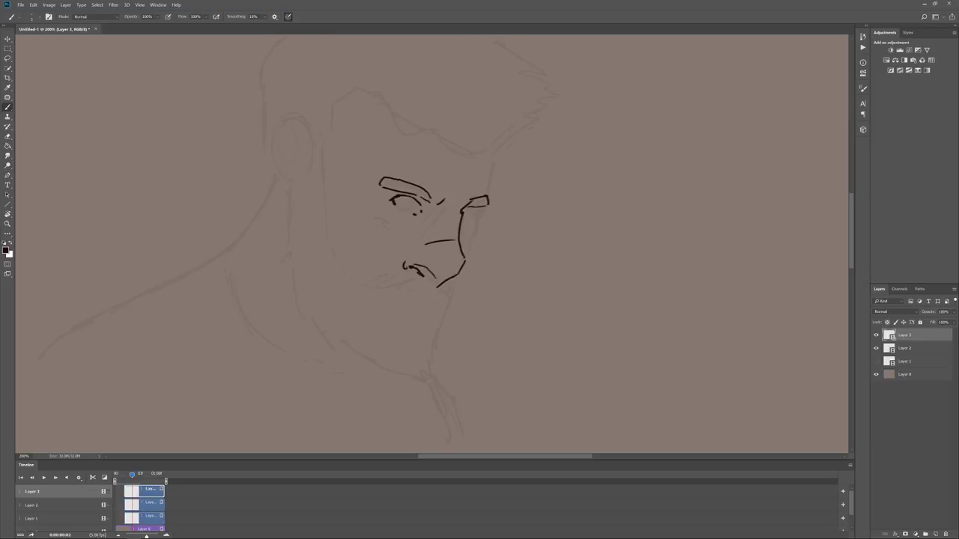
pyautogui.press('Left')
pyautogui.press('Right')
# - Trace the far side of the forehead, nose bridge, moustache and near temple on frame 2
pyautogui.moveTo(491, 158); pyautogui.dragTo(489, 200)
pyautogui.moveTo(434, 217); pyautogui.dragTo(448, 213)
pyautogui.moveTo(399, 268); pyautogui.dragTo(364, 280)
pyautogui.moveTo(447, 291); pyautogui.dragTo(439, 310)
pyautogui.moveTo(317, 160); pyautogui.dragTo(311, 225)
# - Trace the sideburn and the full beard outline around the jaw and chin on frame 2
pyautogui.moveTo(317, 231)
pyautogui.mouseDown()
pyautogui.moveTo(326, 270)
pyautogui.moveTo(348, 295)
pyautogui.mouseUp()
pyautogui.moveTo(455, 278)
pyautogui.mouseDown()
pyautogui.moveTo(447, 341)
pyautogui.moveTo(421, 382)
pyautogui.mouseUp()
pyautogui.moveTo(414, 396)
pyautogui.mouseDown()
pyautogui.moveTo(457, 328)
pyautogui.moveTo(446, 334)
pyautogui.mouseUp()
pyautogui.moveTo(327, 138)
pyautogui.mouseDown()
pyautogui.moveTo(309, 178)
pyautogui.moveTo(315, 205)
pyautogui.mouseUp()
pyautogui.moveTo(316, 207); pyautogui.dragTo(337, 271)
pyautogui.moveTo(341, 271); pyautogui.dragTo(397, 322)
pyautogui.moveTo(420, 284)
pyautogui.mouseDown()
pyautogui.moveTo(400, 319)
pyautogui.moveTo(445, 299)
pyautogui.mouseUp()
# - Trace the front hair tufts on frame 2 and add a matching hair stroke on frame 1
pyautogui.press('Left')
pyautogui.press('Right')
pyautogui.press('Left')
pyautogui.press('Right')
pyautogui.moveTo(482, 144); pyautogui.dragTo(531, 116)
pyautogui.moveTo(506, 156); pyautogui.dragTo(525, 136)
pyautogui.press('Left')
pyautogui.moveTo(519, 178); pyautogui.dragTo(560, 152)
pyautogui.press('Right')
pyautogui.press('Left')
pyautogui.press('Right')
# - Trace the hair behind the temple and the near ear on frame 2 and compare with frame 1
pyautogui.moveTo(327, 76)
pyautogui.mouseDown()
pyautogui.moveTo(338, 60)
pyautogui.moveTo(270, 130)
pyautogui.mouseUp()
pyautogui.moveTo(267, 138); pyautogui.dragTo(274, 195)
pyautogui.moveTo(265, 173)
pyautogui.mouseDown()
pyautogui.moveTo(269, 195)
pyautogui.moveTo(321, 207)
pyautogui.moveTo(316, 235)
pyautogui.mouseUp()
pyautogui.press('Left')
pyautogui.press('Right')
# - Trace the remaining hair outline and the neck, shoulder and chest lines on frame 2
pyautogui.moveTo(559, 209); pyautogui.dragTo(522, 267)
pyautogui.moveTo(303, 118); pyautogui.dragTo(401, 101)
pyautogui.moveTo(660, 302); pyautogui.dragTo(704, 185)
pyautogui.moveTo(287, 186); pyautogui.dragTo(239, 265)
pyautogui.moveTo(240, 264)
pyautogui.mouseDown()
pyautogui.moveTo(259, 315)
pyautogui.moveTo(68, 356)
pyautogui.mouseUp()
pyautogui.moveTo(669, 193); pyautogui.dragTo(651, 279)
# - Flip between frames 1 and 2 to check the clean linework and move on to frame 3
pyautogui.press('Left')
pyautogui.press('Right')
pyautogui.press('Left')
pyautogui.press('Right')
pyautogui.press('e')
pyautogui.press('Left')
pyautogui.press('Right')
pyautogui.press('b')
pyautogui.press('Left')
pyautogui.press('Right')
pyautogui.press('Right')
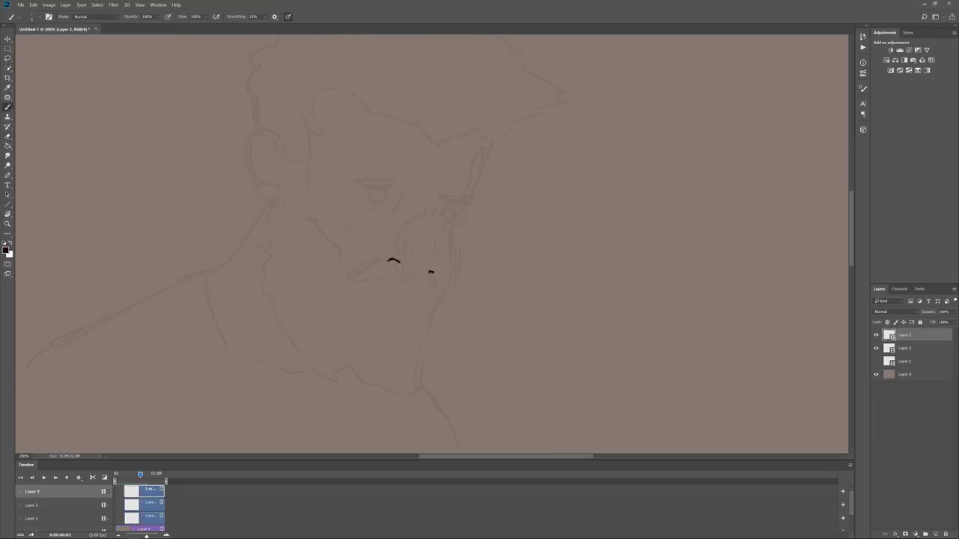
# - Trace the near eyebrow and the bridge of the nose on frame 3, comparing with frame 2
pyautogui.moveTo(350, 176)
pyautogui.mouseDown()
pyautogui.moveTo(403, 188)
pyautogui.moveTo(391, 190)
pyautogui.moveTo(404, 197)
pyautogui.mouseUp()
pyautogui.press('Left')
pyautogui.press('Right')
pyautogui.moveTo(415, 185); pyautogui.dragTo(411, 199)
pyautogui.moveTo(414, 201); pyautogui.dragTo(404, 206)
# - Trace the far temple and cheek contour, the moustache and the beard's front edge on frame 3
pyautogui.moveTo(483, 152); pyautogui.dragTo(472, 198)
pyautogui.moveTo(457, 222); pyautogui.dragTo(460, 248)
pyautogui.moveTo(456, 254); pyautogui.dragTo(448, 271)
pyautogui.moveTo(373, 263); pyautogui.dragTo(359, 279)
pyautogui.moveTo(433, 287)
pyautogui.mouseDown()
pyautogui.moveTo(445, 299)
pyautogui.moveTo(410, 398)
pyautogui.mouseUp()
# - Trace the sideburn, the hairline across the forehead and the front hair tuft on frame 3
pyautogui.moveTo(328, 266)
pyautogui.mouseDown()
pyautogui.moveTo(307, 120)
pyautogui.moveTo(352, 95)
pyautogui.mouseUp()
pyautogui.moveTo(356, 92); pyautogui.dragTo(434, 142)
pyautogui.moveTo(440, 141); pyautogui.dragTo(495, 130)
pyautogui.moveTo(478, 164)
pyautogui.mouseDown()
pyautogui.moveTo(514, 138)
pyautogui.moveTo(544, 242)
pyautogui.mouseUp()
pyautogui.moveTo(528, 238)
pyautogui.mouseDown()
pyautogui.moveTo(574, 218)
pyautogui.moveTo(519, 131)
pyautogui.mouseUp()
# - Trace the outer hair outline over the back and crown of the head on frame 3 and compare neighbouring frames
pyautogui.moveTo(307, 121); pyautogui.dragTo(315, 103)
pyautogui.moveTo(300, 142); pyautogui.dragTo(454, 123)
pyautogui.moveTo(293, 172); pyautogui.dragTo(246, 245)
pyautogui.moveTo(450, 131); pyautogui.dragTo(504, 171)
pyautogui.press('Right')
pyautogui.press('Left')
pyautogui.moveTo(323, 69); pyautogui.dragTo(477, 51)
# - Trace the beard's near and lower edge plus the neck and collar lines on frame 3
pyautogui.moveTo(303, 210); pyautogui.dragTo(300, 264)
pyautogui.moveTo(274, 230); pyautogui.dragTo(301, 249)
pyautogui.moveTo(311, 172); pyautogui.dragTo(299, 261)
pyautogui.moveTo(322, 298); pyautogui.dragTo(362, 347)
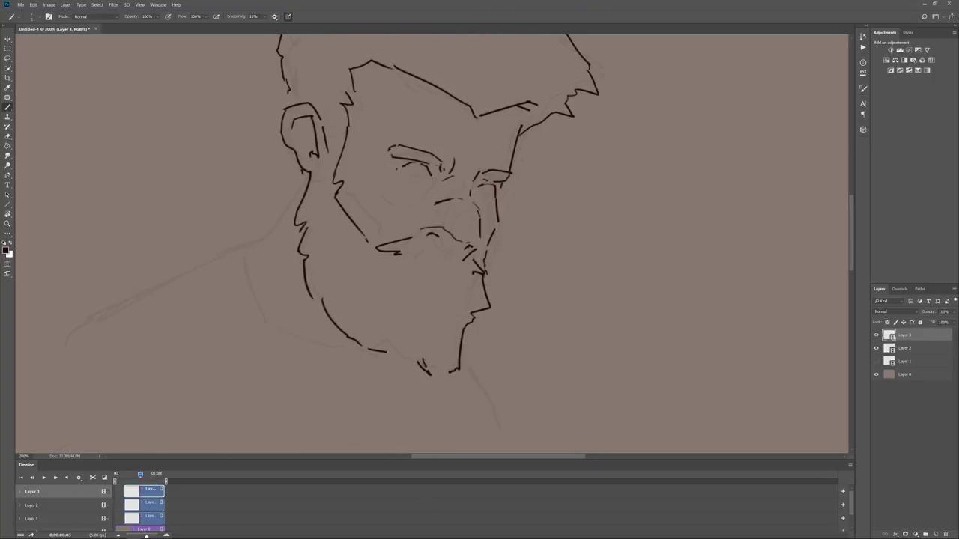
pyautogui.moveTo(305, 170); pyautogui.dragTo(262, 239)
pyautogui.moveTo(276, 175); pyautogui.dragTo(393, 281)
# - Trace the moustache strokes beneath the nose on frame 4
pyautogui.scroll(3, 431, 244)
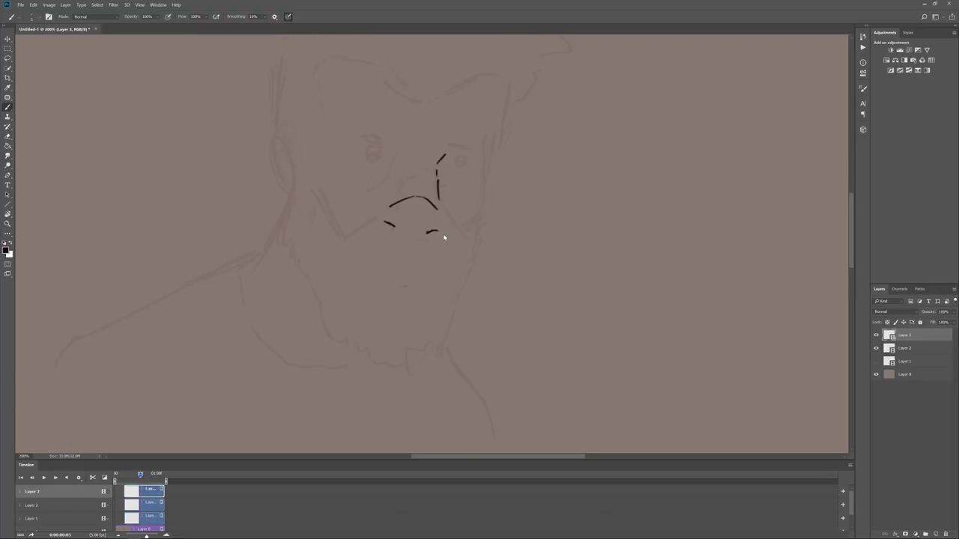
pyautogui.moveTo(447, 224); pyautogui.dragTo(457, 248)
pyautogui.moveTo(377, 224); pyautogui.dragTo(339, 235)
pyautogui.moveTo(377, 227); pyautogui.dragTo(369, 246)
# - Trace the near ear, the sideburn and the far cheek contour on frame 4, comparing with frame 3
pyautogui.moveTo(262, 131); pyautogui.dragTo(290, 145)
pyautogui.moveTo(262, 135); pyautogui.dragTo(284, 186)
pyautogui.moveTo(271, 141); pyautogui.dragTo(285, 177)
pyautogui.moveTo(498, 212); pyautogui.dragTo(477, 242)
pyautogui.moveTo(314, 91)
pyautogui.mouseDown()
pyautogui.moveTo(289, 175)
pyautogui.moveTo(310, 254)
pyautogui.mouseUp()
pyautogui.press('Left')
pyautogui.press('Right')
pyautogui.moveTo(465, 200); pyautogui.dragTo(454, 261)
# - Trace both eyebrows and the eye details on frame 4, flipping to frame 3 to check them
pyautogui.moveTo(432, 175); pyautogui.dragTo(469, 181)
pyautogui.moveTo(433, 180); pyautogui.dragTo(466, 182)
pyautogui.moveTo(332, 160); pyautogui.dragTo(390, 176)
pyautogui.moveTo(333, 164); pyautogui.dragTo(371, 172)
pyautogui.moveTo(425, 206); pyautogui.dragTo(457, 215)
pyautogui.moveTo(454, 189); pyautogui.dragTo(455, 195)
pyautogui.press('Left')
pyautogui.press('Right')
pyautogui.click(442, 192)
pyautogui.press('Left')
pyautogui.press('Right')
# - Trace the far side of the face and the full beard outline down to the chin on frame 4
pyautogui.moveTo(483, 128); pyautogui.dragTo(462, 271)
pyautogui.moveTo(266, 210)
pyautogui.mouseDown()
pyautogui.moveTo(254, 274)
pyautogui.moveTo(409, 390)
pyautogui.mouseUp()
pyautogui.moveTo(449, 313); pyautogui.dragTo(417, 386)
# - Erase the stray moustache lines under the nose on frame 4 and redraw the near stroke
pyautogui.click(367, 256)
pyautogui.press('e')
pyautogui.moveTo(366, 257); pyautogui.dragTo(421, 261)
pyautogui.press('b')
pyautogui.moveTo(372, 262); pyautogui.dragTo(385, 268)
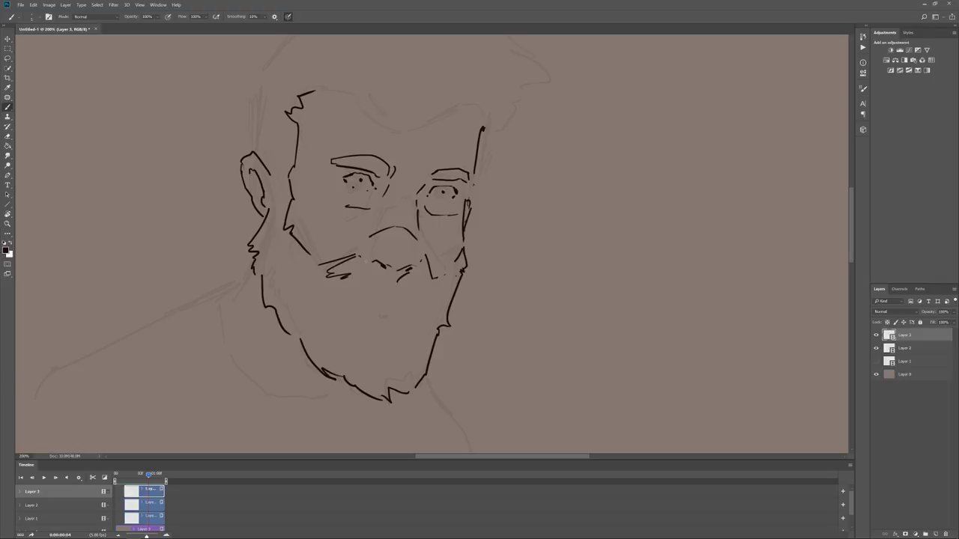
# - Trace the nose's far side and the hairline across the forehead on frame 4 and compare with frame 3
pyautogui.moveTo(414, 224); pyautogui.dragTo(404, 270)
pyautogui.moveTo(373, 149); pyautogui.dragTo(395, 165)
pyautogui.moveTo(401, 164); pyautogui.dragTo(445, 153)
pyautogui.moveTo(449, 154); pyautogui.dragTo(473, 157)
pyautogui.moveTo(310, 134); pyautogui.dragTo(338, 138)
pyautogui.moveTo(349, 138); pyautogui.dragTo(367, 145)
pyautogui.press('Left')
pyautogui.press('Right')
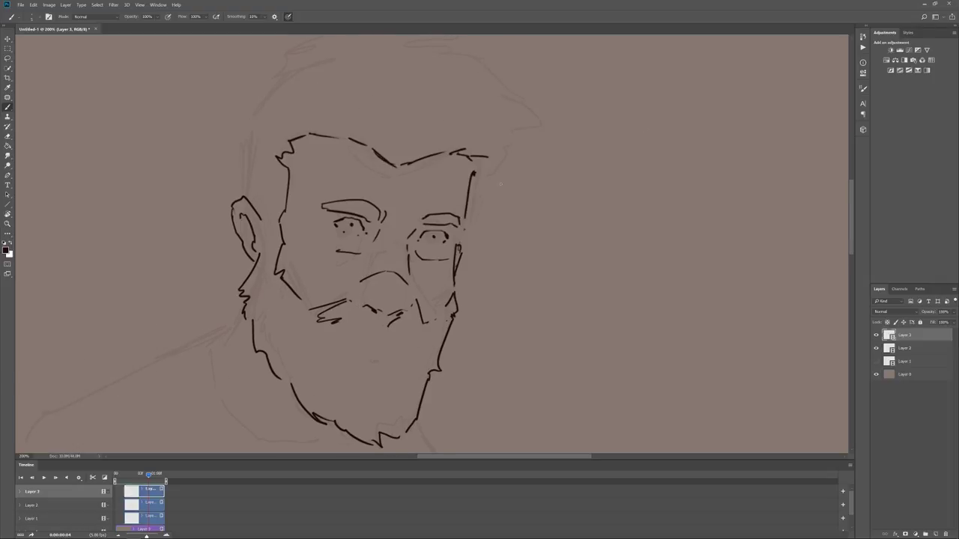
# - Trace the front hair tufts and the outer hair outline over the crown and back on frame 4
pyautogui.moveTo(468, 198); pyautogui.dragTo(508, 156)
pyautogui.moveTo(500, 157); pyautogui.dragTo(495, 225)
pyautogui.moveTo(526, 171); pyautogui.dragTo(531, 209)
pyautogui.moveTo(380, 86)
pyautogui.mouseDown()
pyautogui.moveTo(434, 90)
pyautogui.moveTo(525, 175)
pyautogui.mouseUp()
pyautogui.moveTo(299, 117)
pyautogui.mouseDown()
pyautogui.moveTo(340, 84)
pyautogui.moveTo(245, 160)
pyautogui.mouseUp()
pyautogui.moveTo(289, 135); pyautogui.dragTo(281, 161)
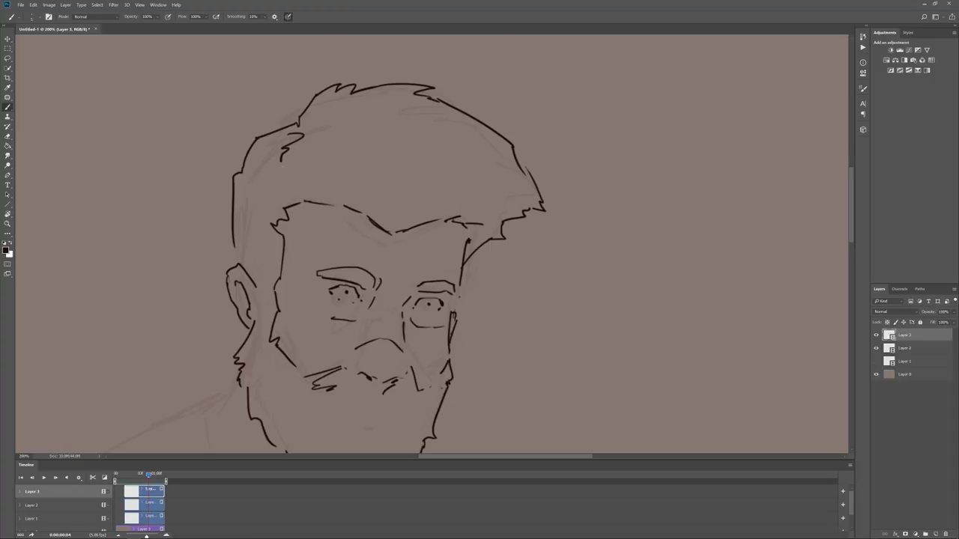
# - Trace the tip and far side of the nose on frame 5
pyautogui.press('space')
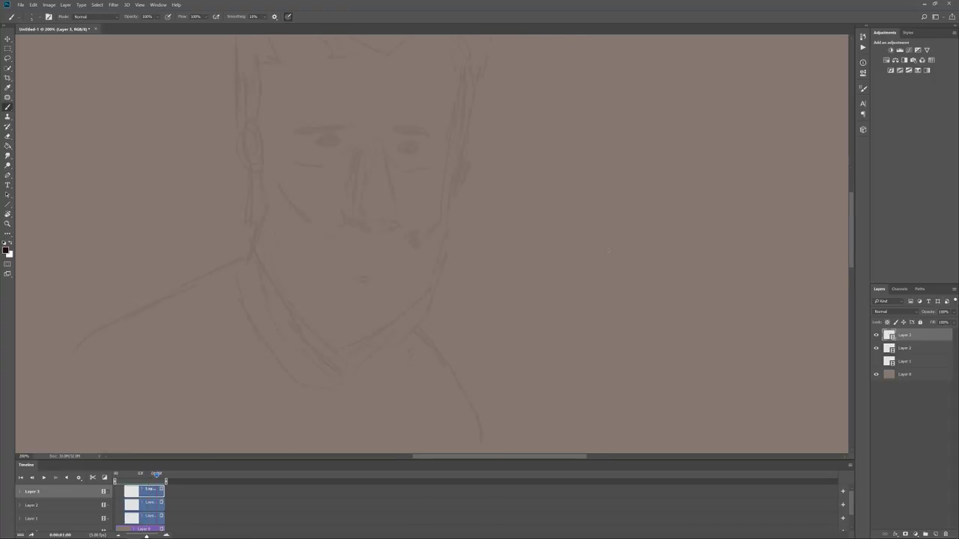
pyautogui.moveTo(353, 237); pyautogui.dragTo(393, 229)
pyautogui.moveTo(394, 230); pyautogui.dragTo(401, 244)
pyautogui.click(403, 251)
# - Trace both eyebrows, the frown creases and the under-eye lines on frame 5
pyautogui.moveTo(353, 175); pyautogui.dragTo(356, 179)
pyautogui.moveTo(395, 177)
pyautogui.mouseDown()
pyautogui.moveTo(387, 189)
pyautogui.moveTo(293, 177)
pyautogui.mouseUp()
pyautogui.moveTo(292, 178); pyautogui.dragTo(292, 171)
pyautogui.moveTo(296, 167); pyautogui.dragTo(322, 162)
pyautogui.moveTo(322, 162); pyautogui.dragTo(351, 172)
pyautogui.moveTo(317, 217); pyautogui.dragTo(343, 217)
pyautogui.moveTo(354, 183); pyautogui.dragTo(361, 199)
pyautogui.moveTo(352, 193); pyautogui.dragTo(369, 203)
pyautogui.moveTo(391, 199); pyautogui.dragTo(425, 222)
# - Trace the far face contour, the near cheek line and the near ear on frame 5
pyautogui.moveTo(467, 122); pyautogui.dragTo(451, 259)
pyautogui.moveTo(271, 232); pyautogui.dragTo(315, 266)
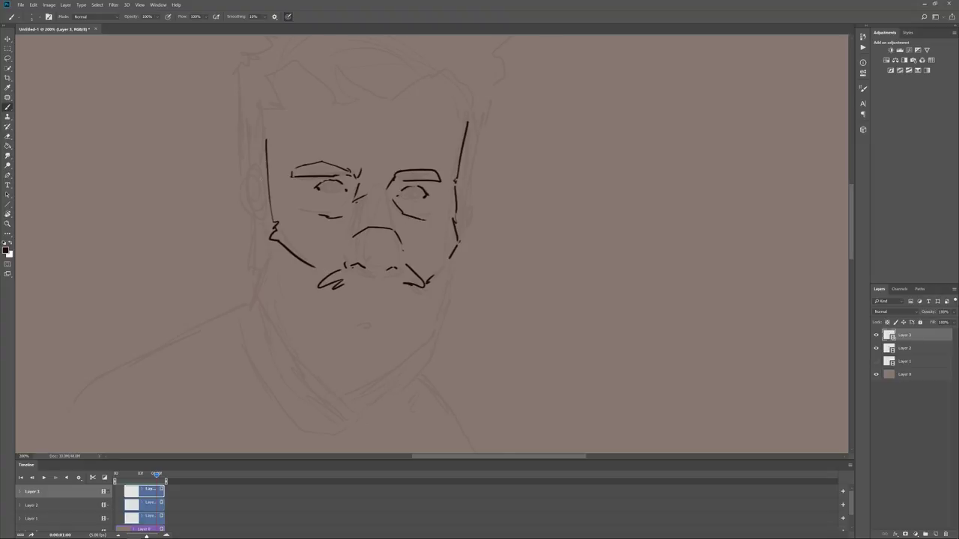
pyautogui.moveTo(251, 162); pyautogui.dragTo(259, 225)
pyautogui.moveTo(234, 174); pyautogui.dragTo(253, 211)
# - Trace the near sideburn, the hairline across the forehead and the lower edge of the front tuft on frame 5
pyautogui.moveTo(256, 119); pyautogui.dragTo(259, 153)
pyautogui.moveTo(256, 119); pyautogui.dragTo(282, 68)
pyautogui.moveTo(287, 68)
pyautogui.mouseDown()
pyautogui.moveTo(313, 64)
pyautogui.moveTo(301, 101)
pyautogui.mouseUp()
pyautogui.moveTo(301, 99); pyautogui.dragTo(378, 140)
pyautogui.moveTo(377, 134); pyautogui.dragTo(430, 110)
pyautogui.moveTo(463, 154)
pyautogui.mouseDown()
pyautogui.moveTo(447, 233)
pyautogui.moveTo(505, 112)
pyautogui.mouseUp()
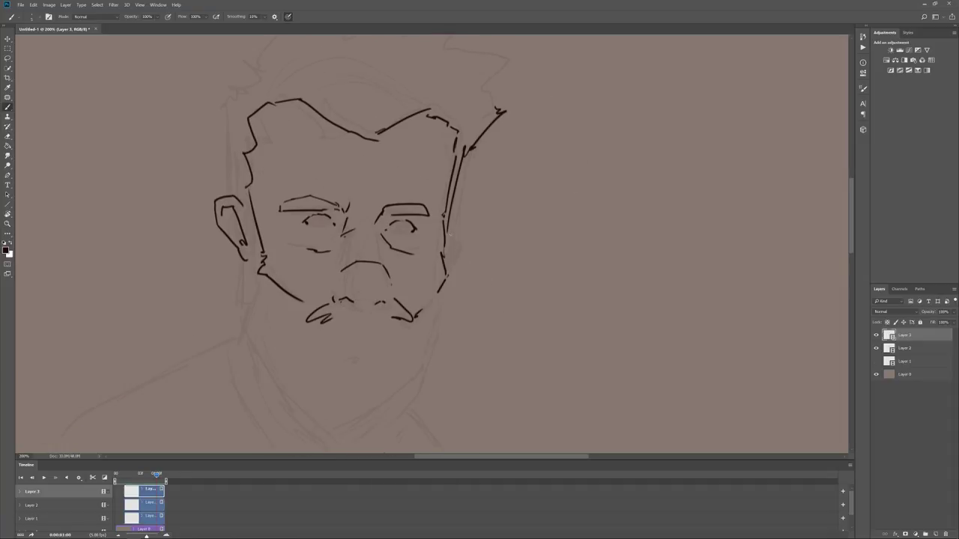
# - Trace the far ear, the full beard outline and the small mouth line on frame 5
pyautogui.moveTo(449, 234); pyautogui.dragTo(448, 263)
pyautogui.moveTo(260, 211); pyautogui.dragTo(239, 254)
pyautogui.moveTo(463, 218); pyautogui.dragTo(458, 262)
pyautogui.moveTo(239, 253); pyautogui.dragTo(272, 345)
pyautogui.moveTo(280, 346); pyautogui.dragTo(389, 420)
pyautogui.moveTo(456, 264); pyautogui.dragTo(417, 371)
pyautogui.moveTo(364, 305); pyautogui.dragTo(377, 310)
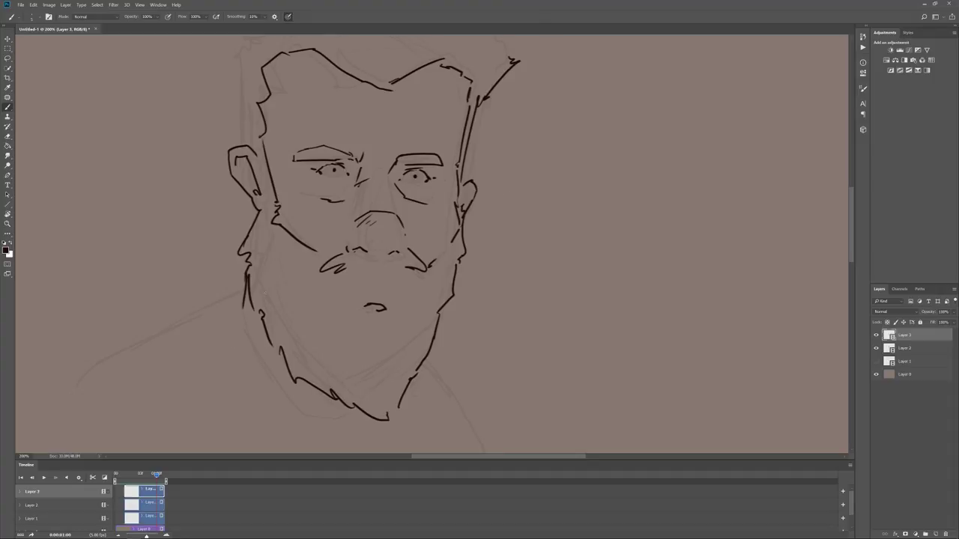
# - Trace the outer hair outline and both shoulder lines on frame 5
pyautogui.moveTo(248, 290); pyautogui.dragTo(91, 376)
pyautogui.moveTo(515, 221); pyautogui.dragTo(505, 328)
pyautogui.moveTo(225, 250)
pyautogui.mouseDown()
pyautogui.moveTo(238, 134)
pyautogui.moveTo(260, 112)
pyautogui.mouseUp()
pyautogui.moveTo(252, 142)
pyautogui.mouseDown()
pyautogui.moveTo(340, 64)
pyautogui.moveTo(500, 111)
pyautogui.mouseUp()
pyautogui.moveTo(495, 117); pyautogui.dragTo(522, 166)
pyautogui.hotkey('ctrl', '-')
pyautogui.moveTo(427, 366); pyautogui.dragTo(427, 276)
pyautogui.moveTo(459, 330); pyautogui.dragTo(459, 331)
# - Compare frame 5 with the preceding frames, and erase and redraw its lower beard edge closer to the mouth
pyautogui.press('Left')
pyautogui.press('Left')
pyautogui.press('Left')
pyautogui.press('Right')
pyautogui.press('Right')
pyautogui.press('Right')
pyautogui.press('e')
pyautogui.moveTo(402, 295)
pyautogui.mouseDown()
pyautogui.moveTo(332, 204)
pyautogui.moveTo(335, 216)
pyautogui.mouseUp()
pyautogui.press('b')
pyautogui.moveTo(340, 216)
pyautogui.mouseDown()
pyautogui.moveTo(346, 248)
pyautogui.moveTo(380, 268)
pyautogui.mouseUp()
pyautogui.moveTo(374, 266); pyautogui.dragTo(407, 278)
pyautogui.moveTo(413, 274)
pyautogui.mouseDown()
pyautogui.moveTo(438, 216)
pyautogui.moveTo(430, 255)
pyautogui.mouseUp()
pyautogui.press('e')
pyautogui.press('b')
pyautogui.moveTo(428, 259); pyautogui.dragTo(419, 272)
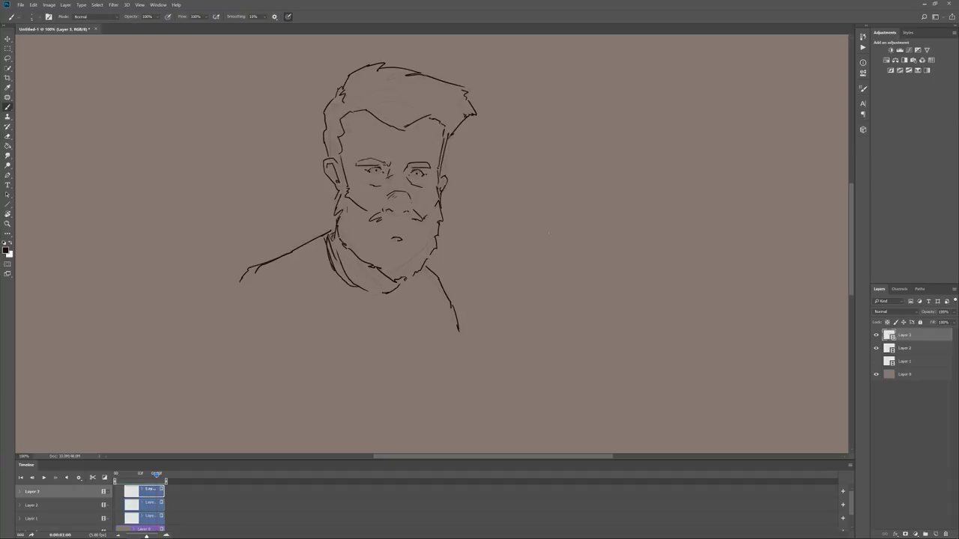
# - Play back the head-turn animation and trim the start of the timeline's work area to the first drawn frame
pyautogui.press('space')
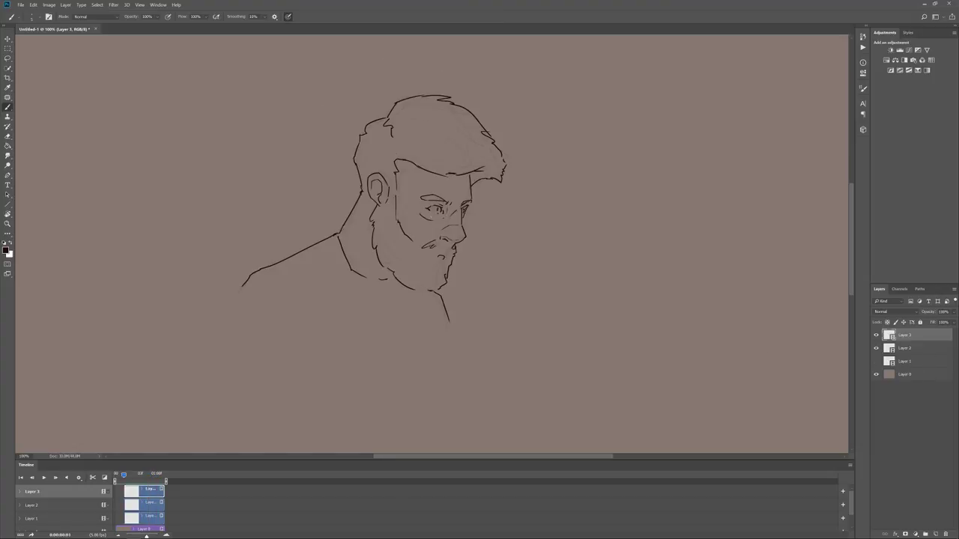
pyautogui.moveTo(125, 481); pyautogui.dragTo(169, 475)
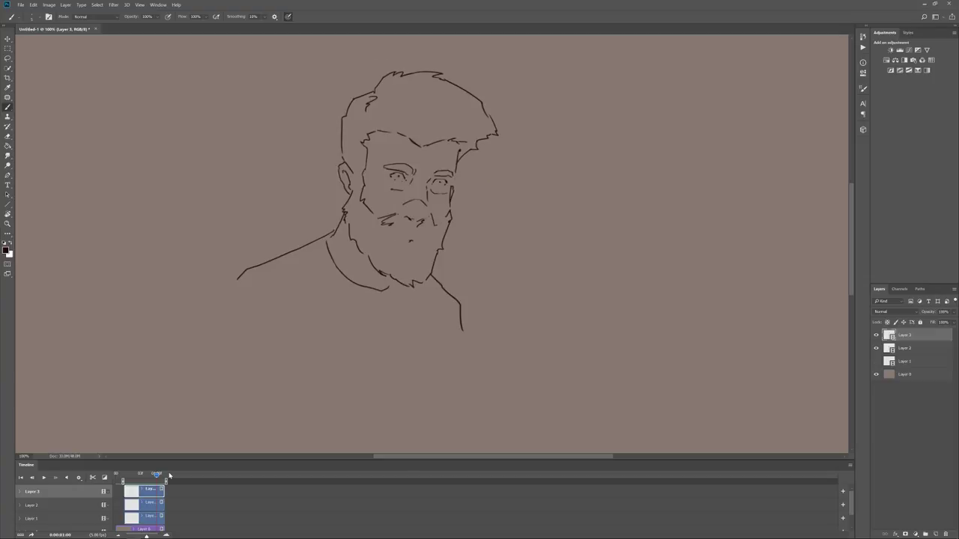